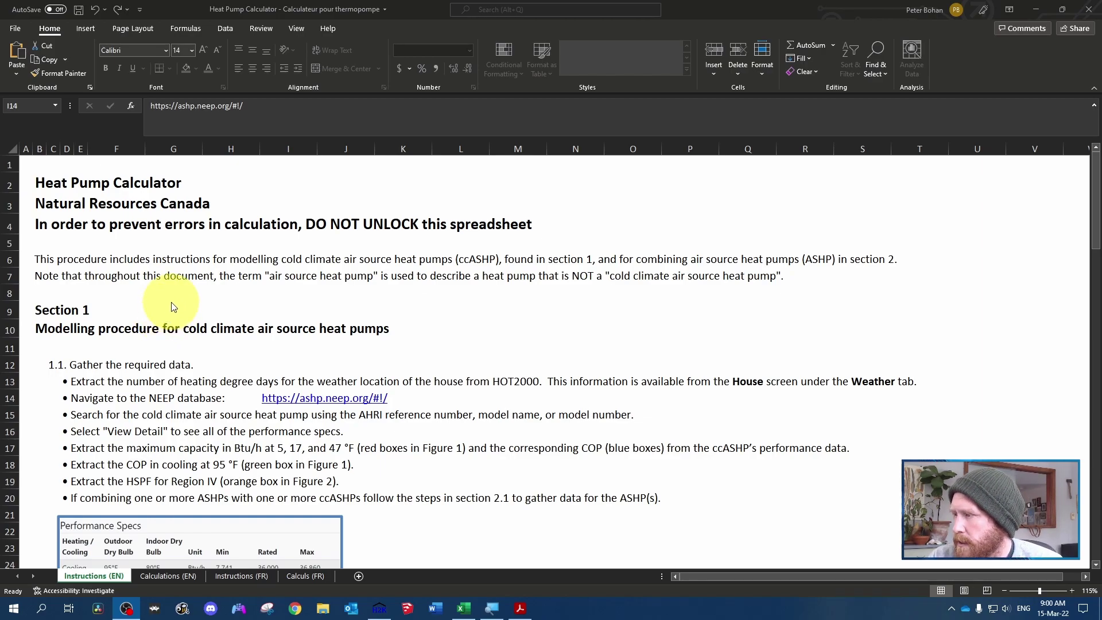
Scroll through the Heat Pump Calculator's opening sheet.
scroll(173, 307, "down", 3)
scroll(172, 304, "down", 6)
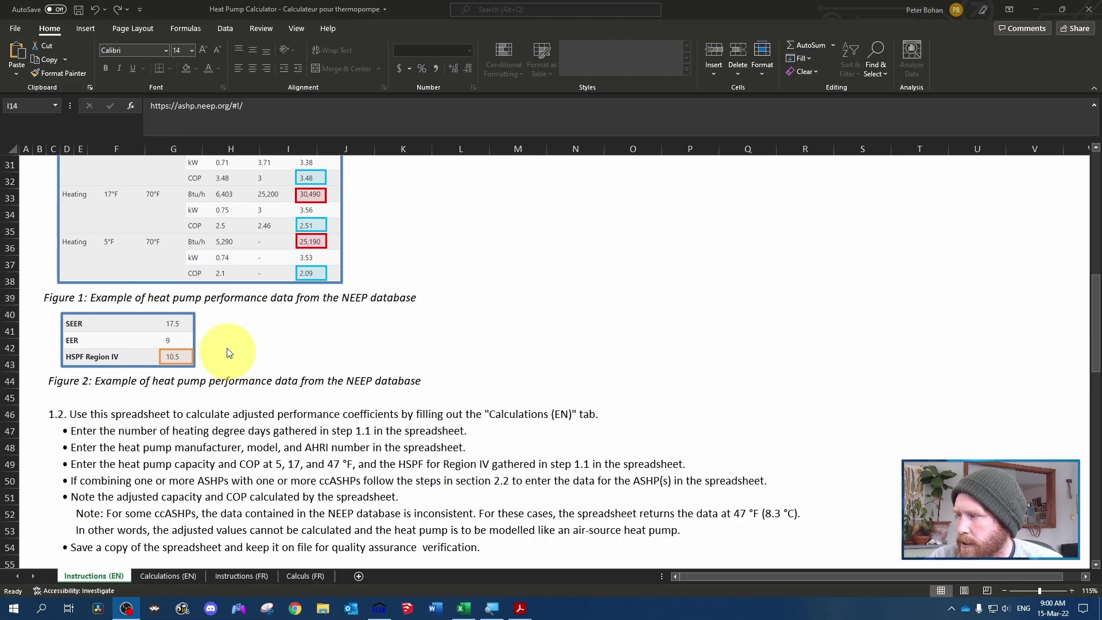
scroll(281, 355, "down", 3)
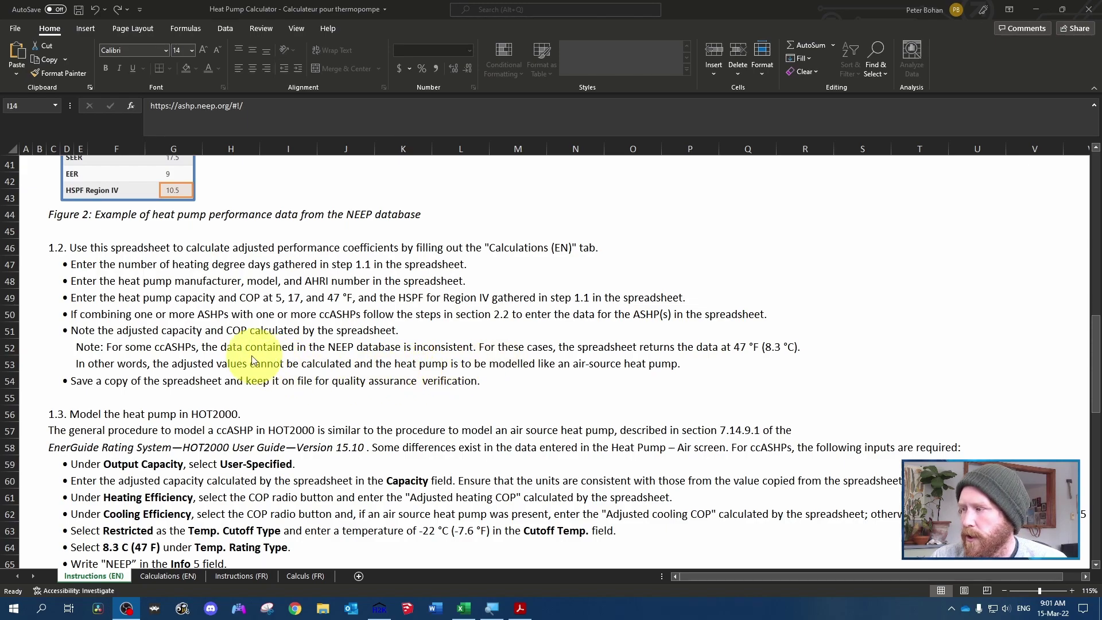
scroll(222, 285, "down", 3)
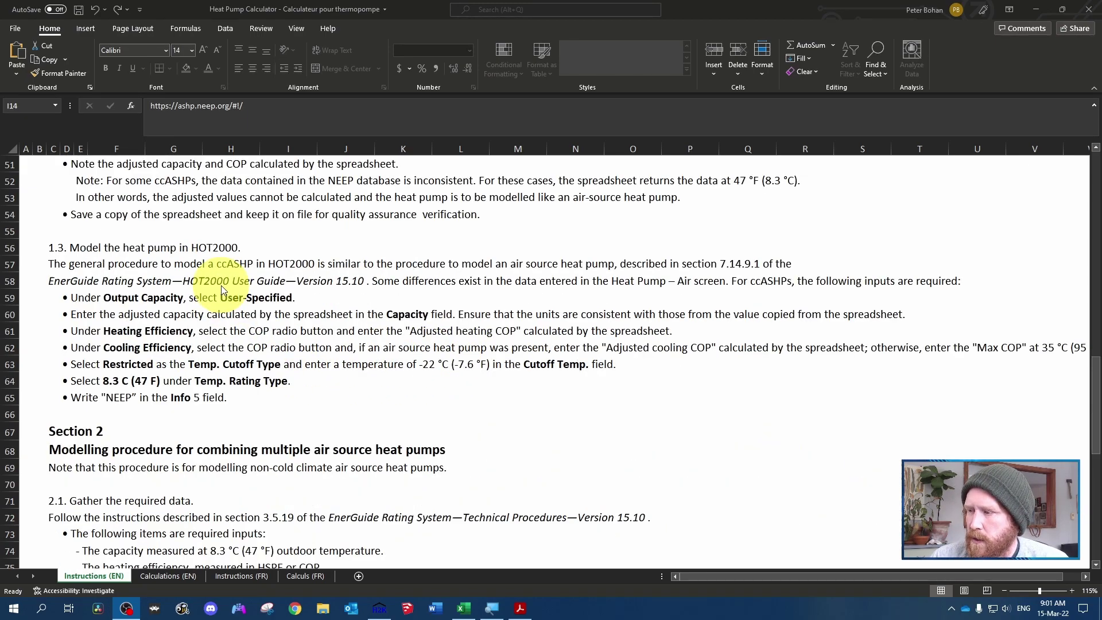
scroll(221, 285, "down", 3)
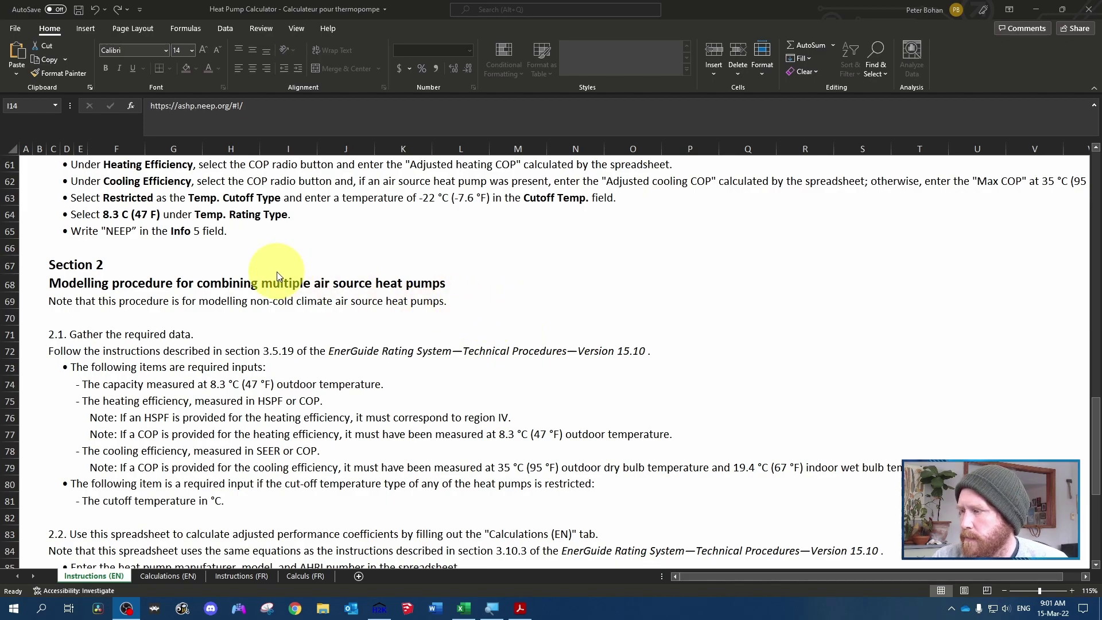
scroll(277, 271, "down", 3)
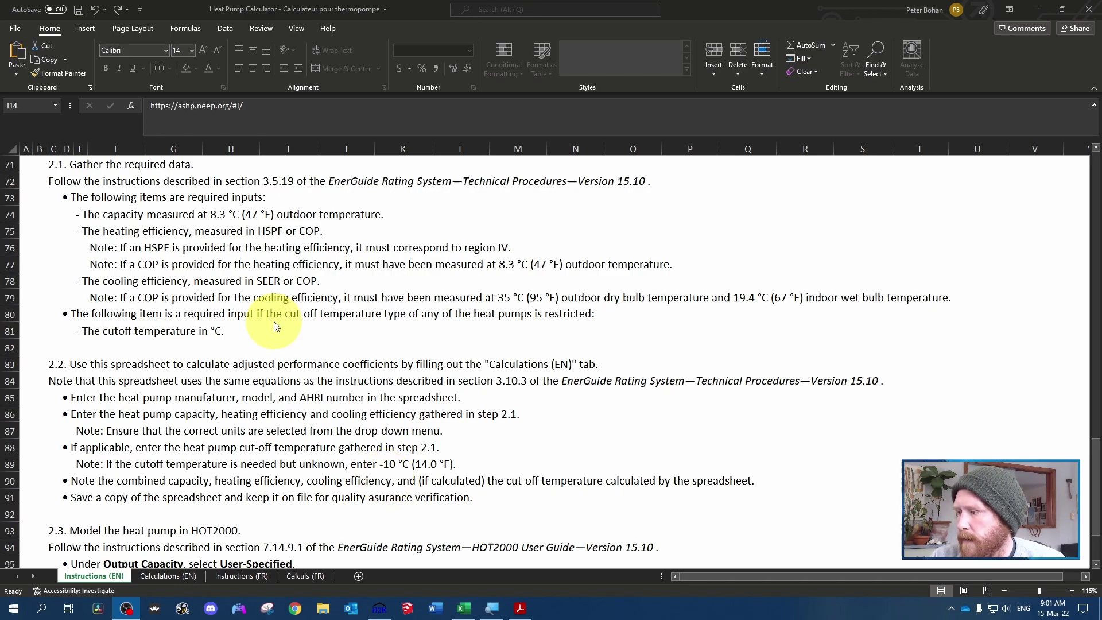
scroll(272, 321, "down", 3)
scroll(246, 453, "up", 20)
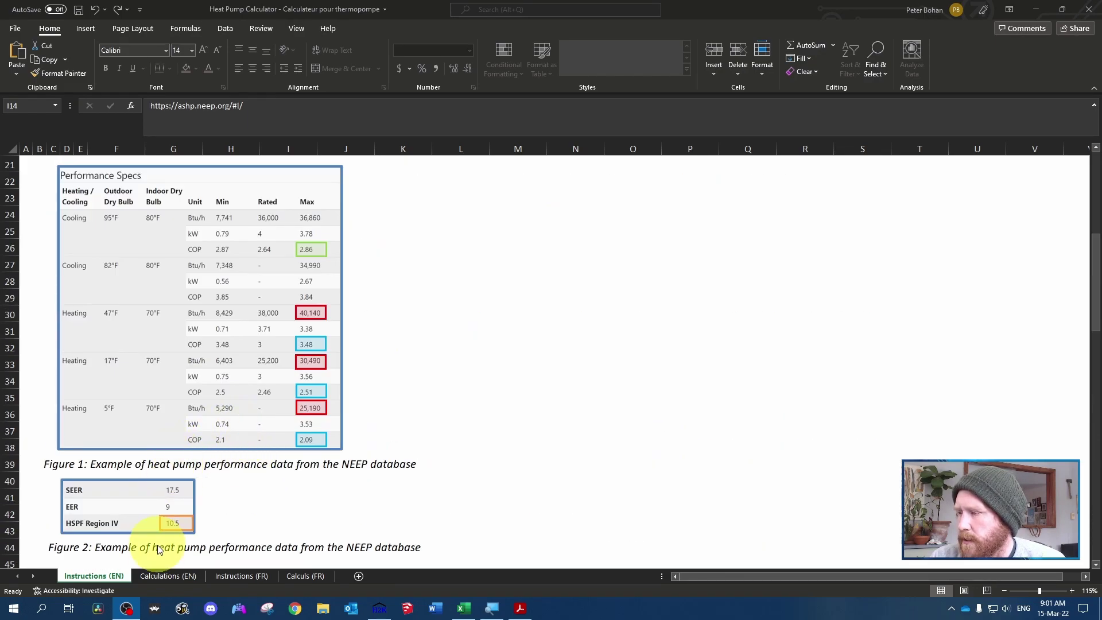
Switch to the Calculations (EN) sheet and look over its empty ccASHP and ASHP entry tables.
left_click(157, 576)
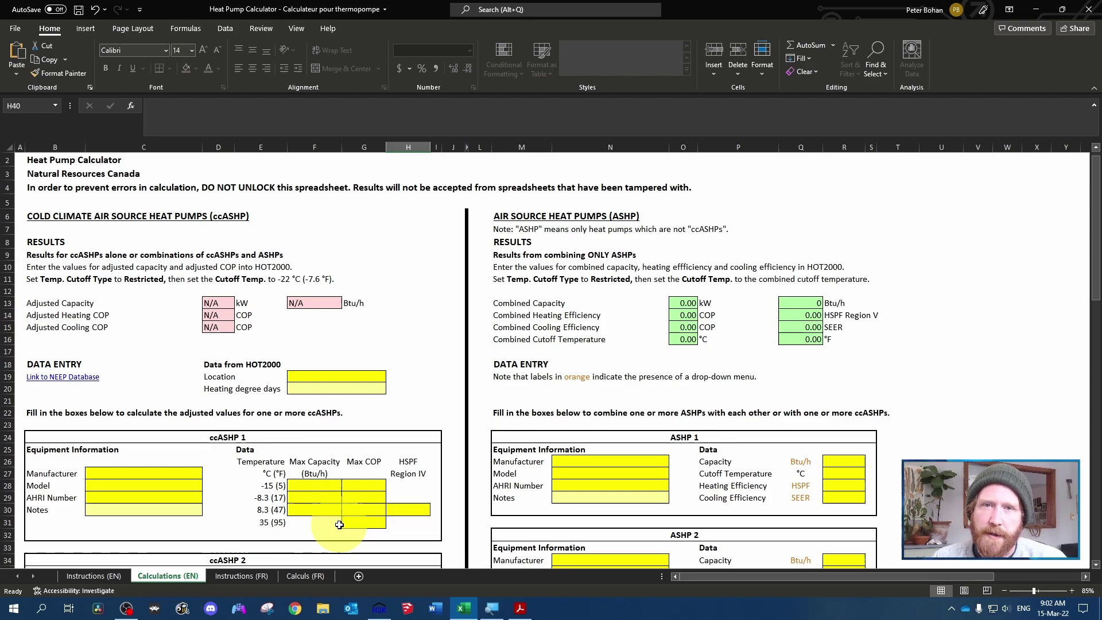
scroll(219, 310, "down", 2)
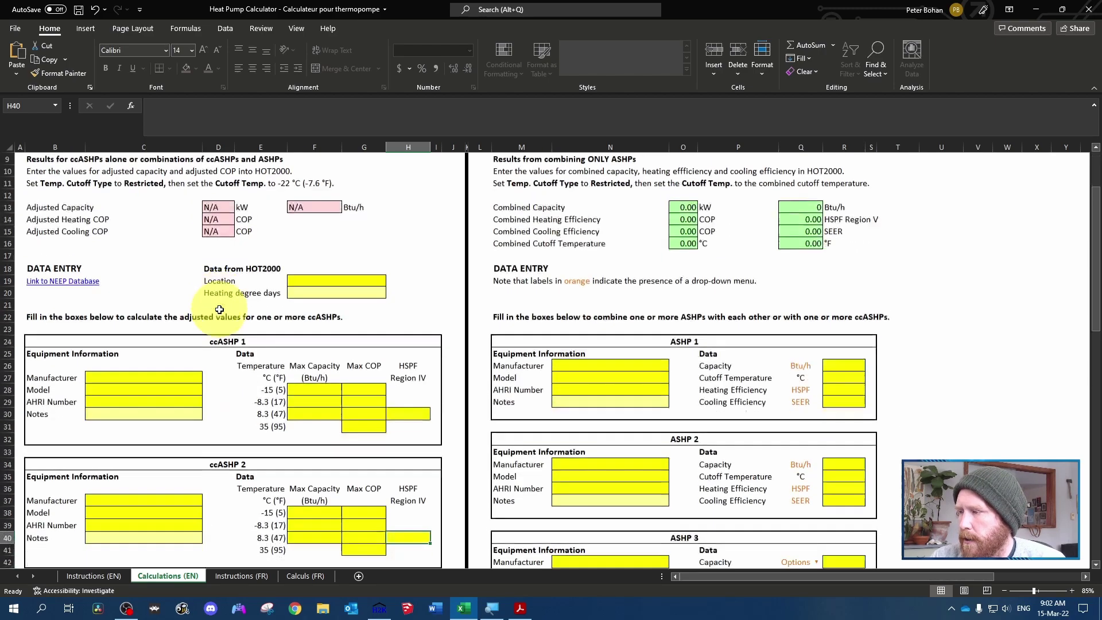
scroll(219, 310, "down", 11)
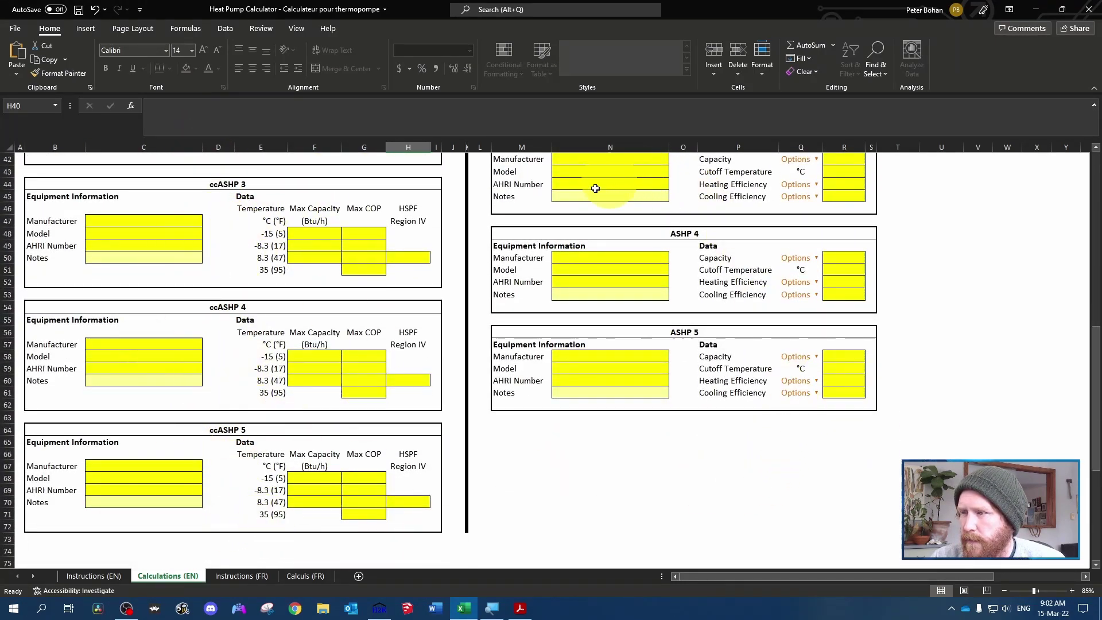
scroll(665, 459, "up", 10)
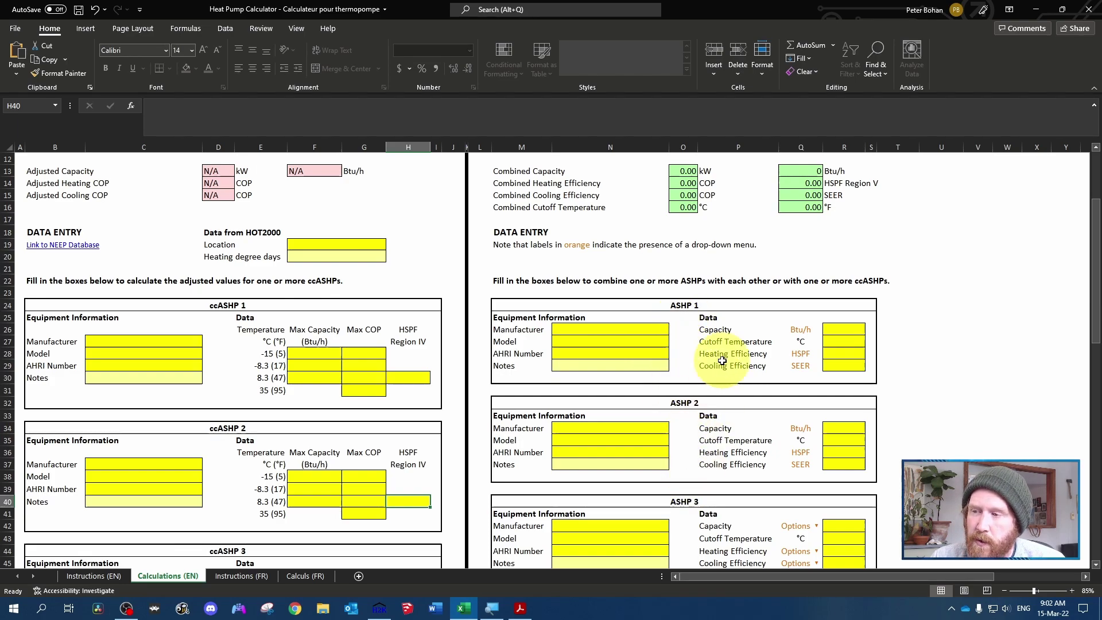
scroll(722, 360, "up", 3)
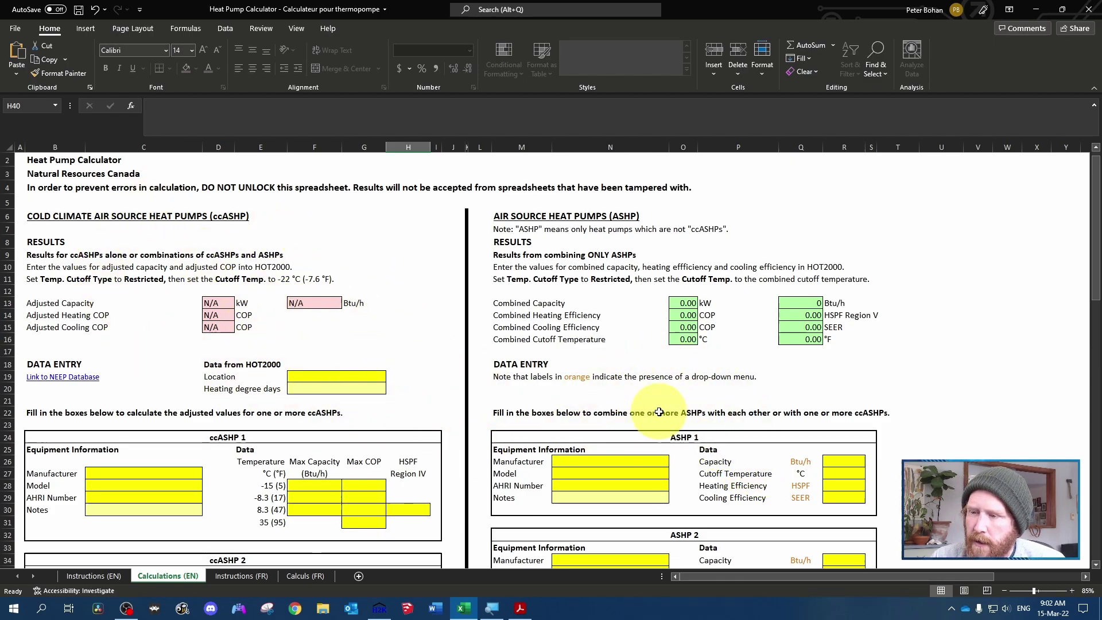
scroll(710, 417, "down", 3)
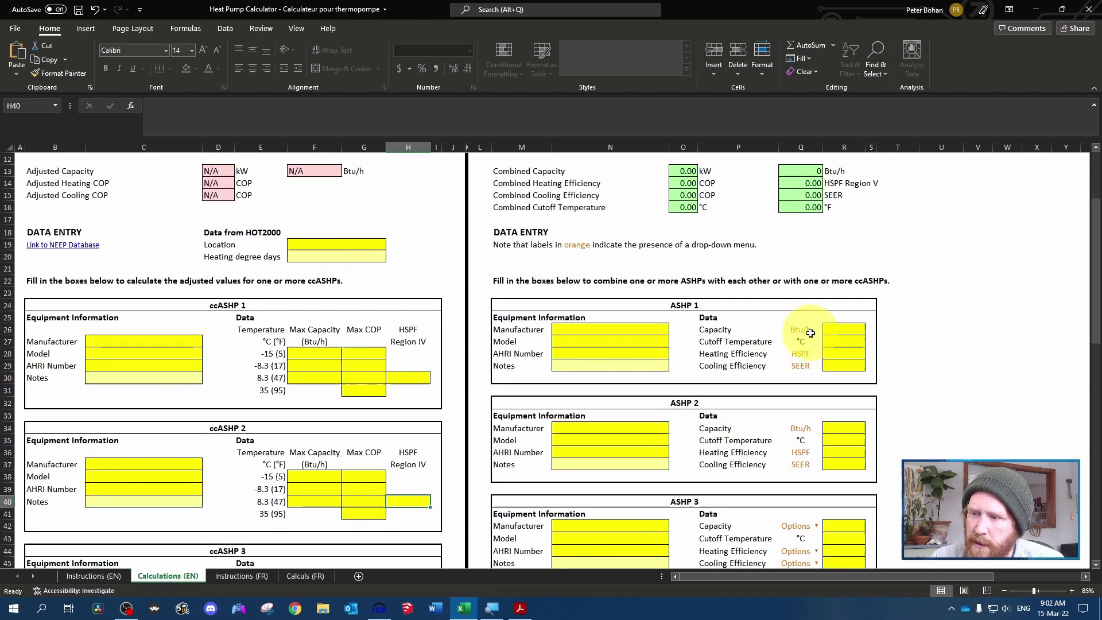
scroll(799, 356, "down", 3)
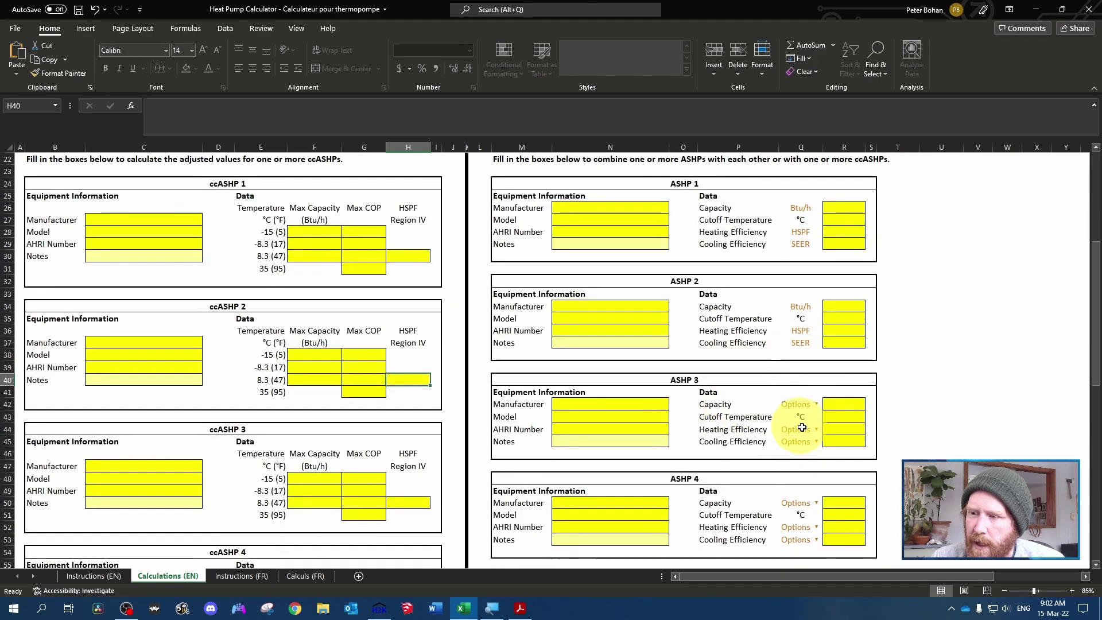
Choose kW, HSPF and SEER in ASHP 3's Capacity, Heating and Cooling Efficiency Options dropdowns.
left_click(807, 404)
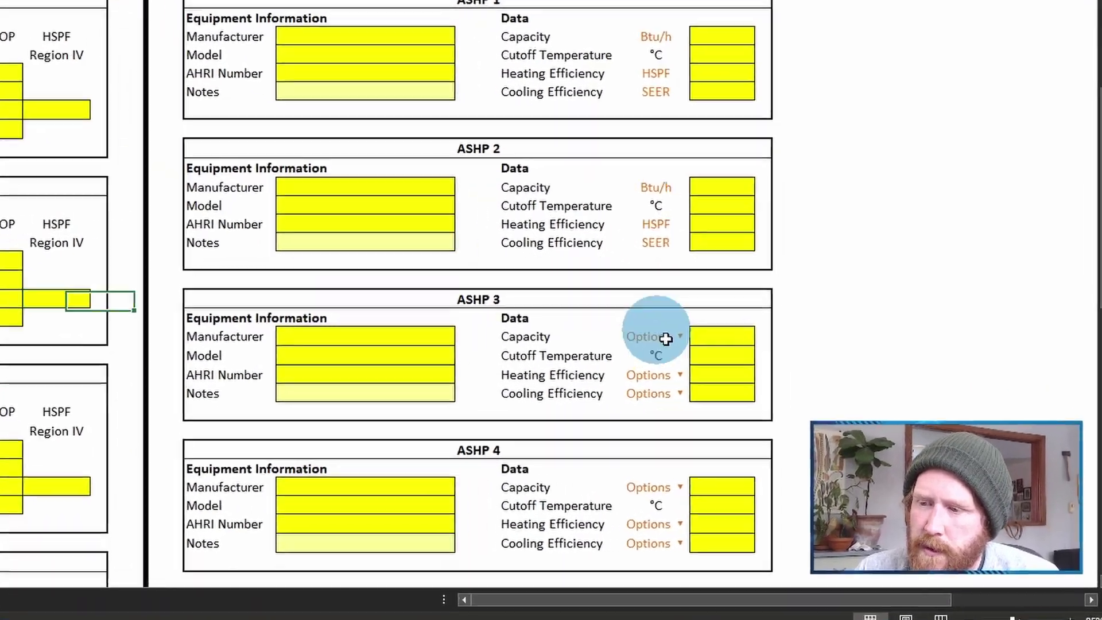
left_click(695, 337)
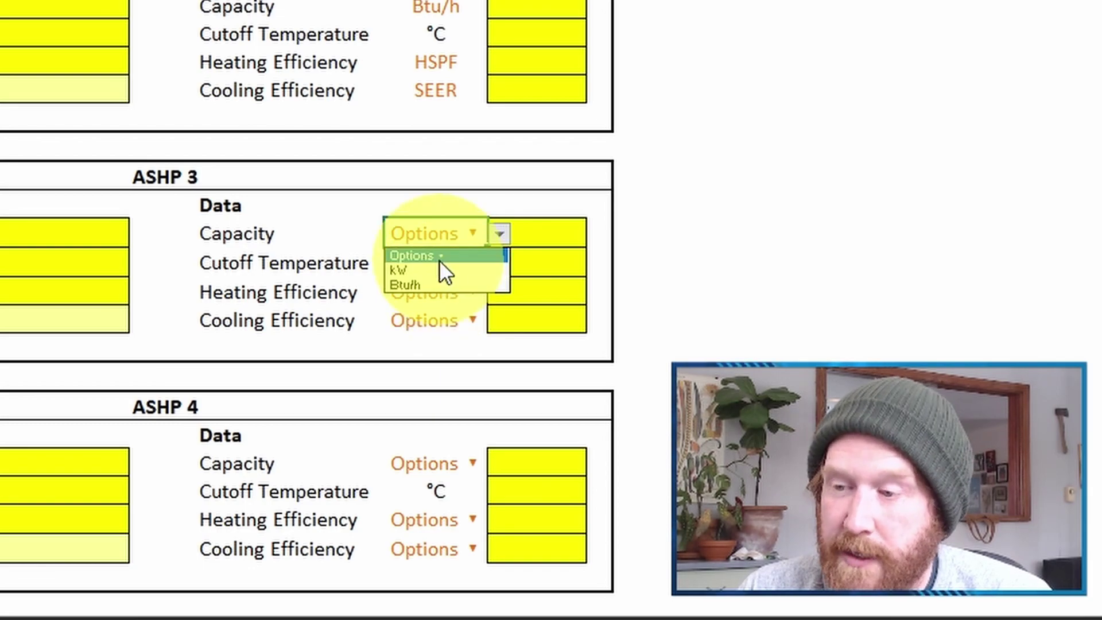
left_click(425, 270)
left_click(456, 291)
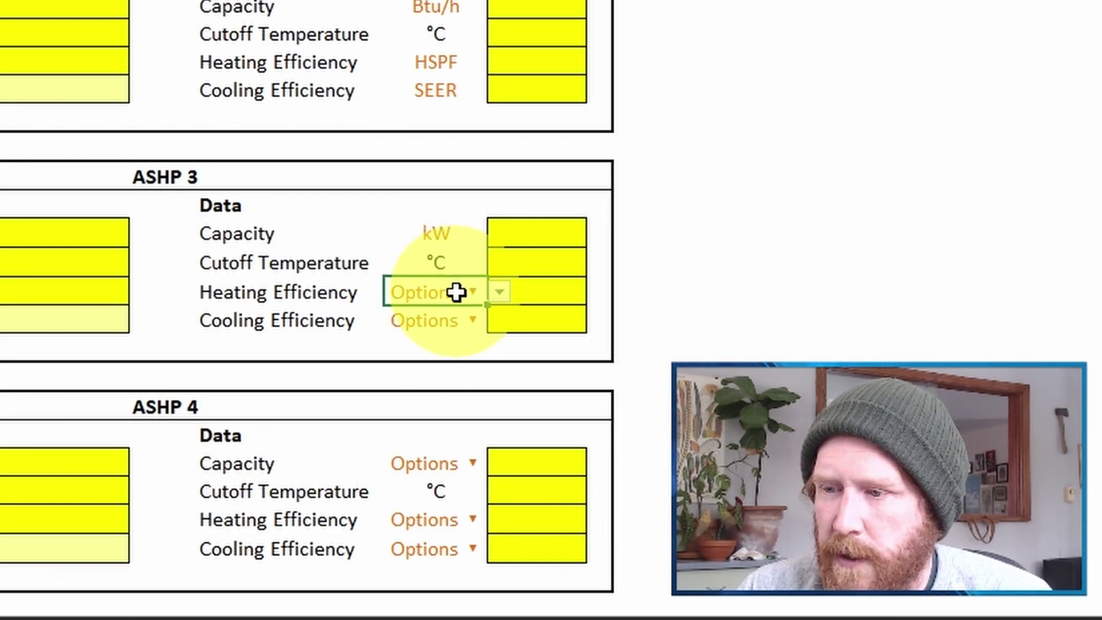
left_click(495, 294)
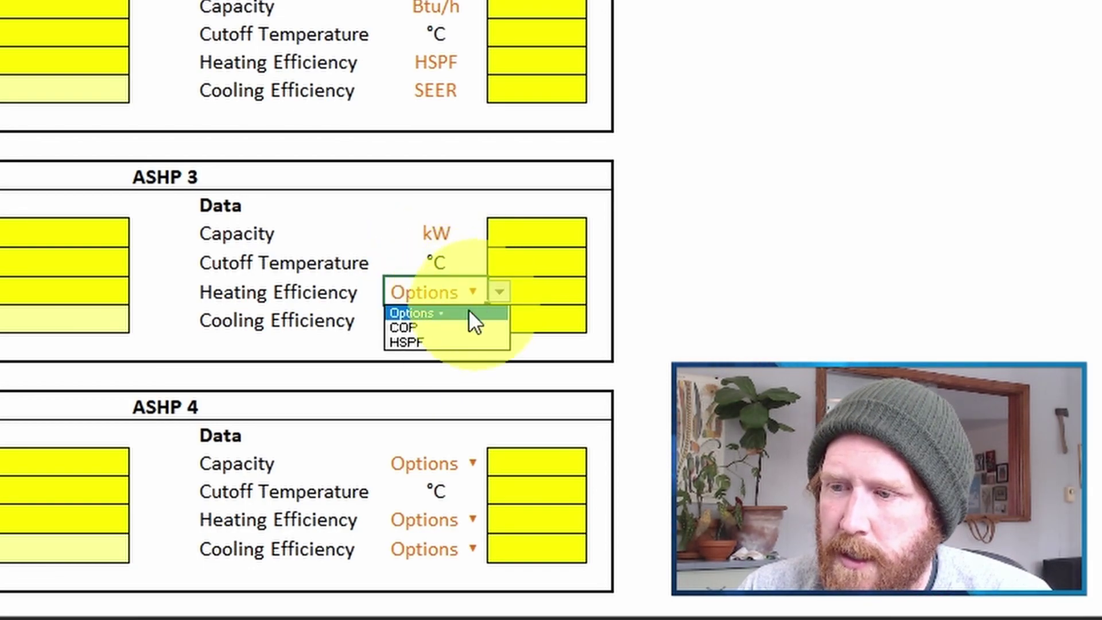
left_click(410, 342)
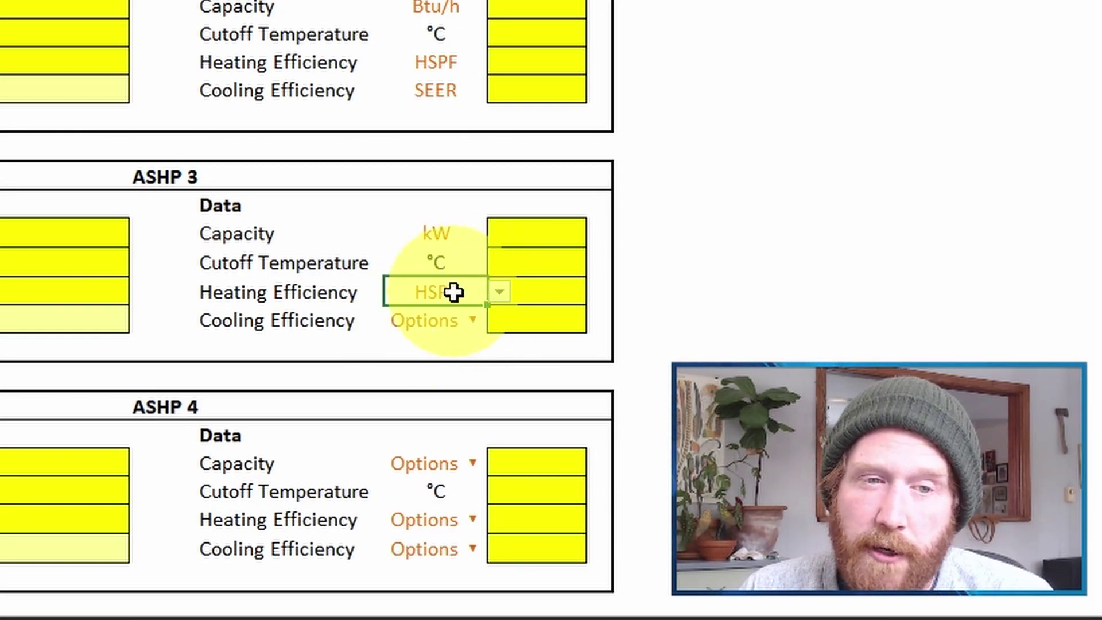
scroll(453, 293, "up", 3)
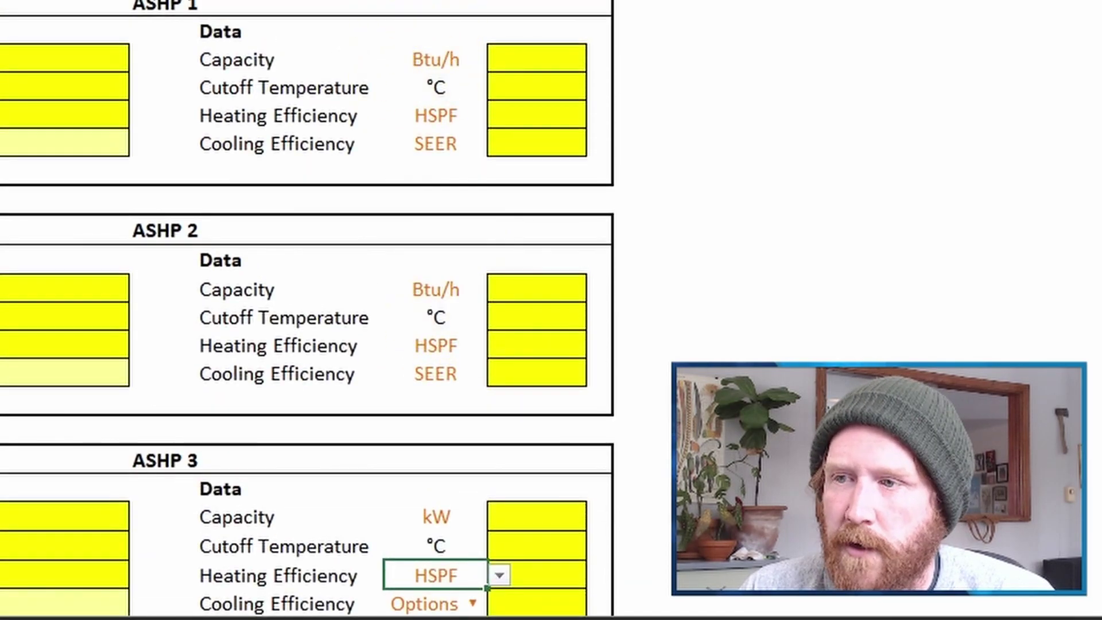
scroll(487, 155, "down", 3)
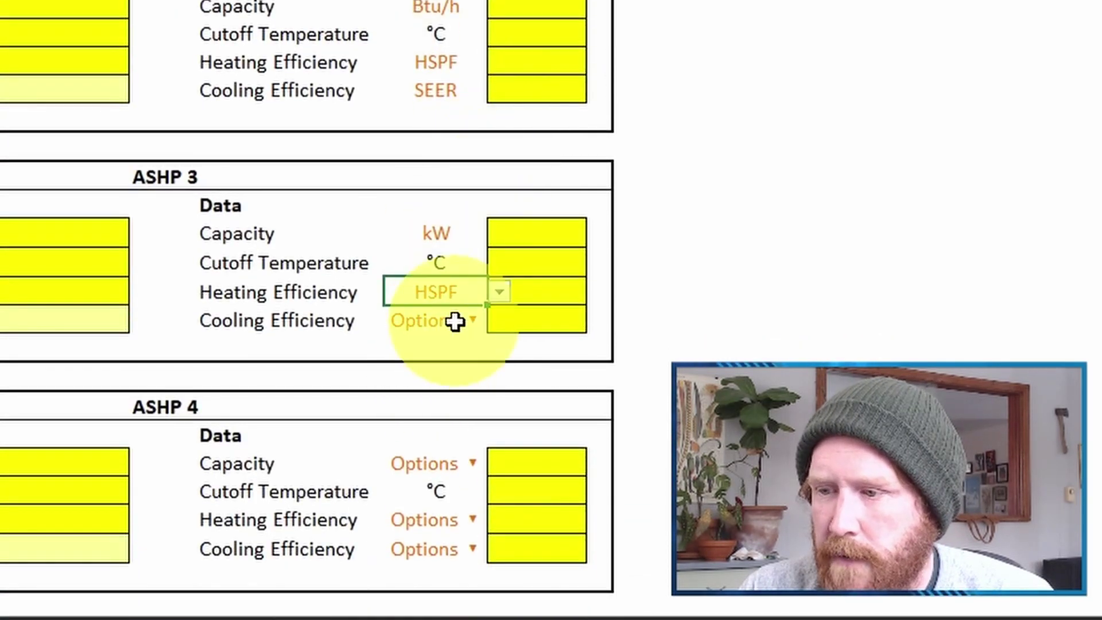
left_click(454, 321)
left_click(495, 327)
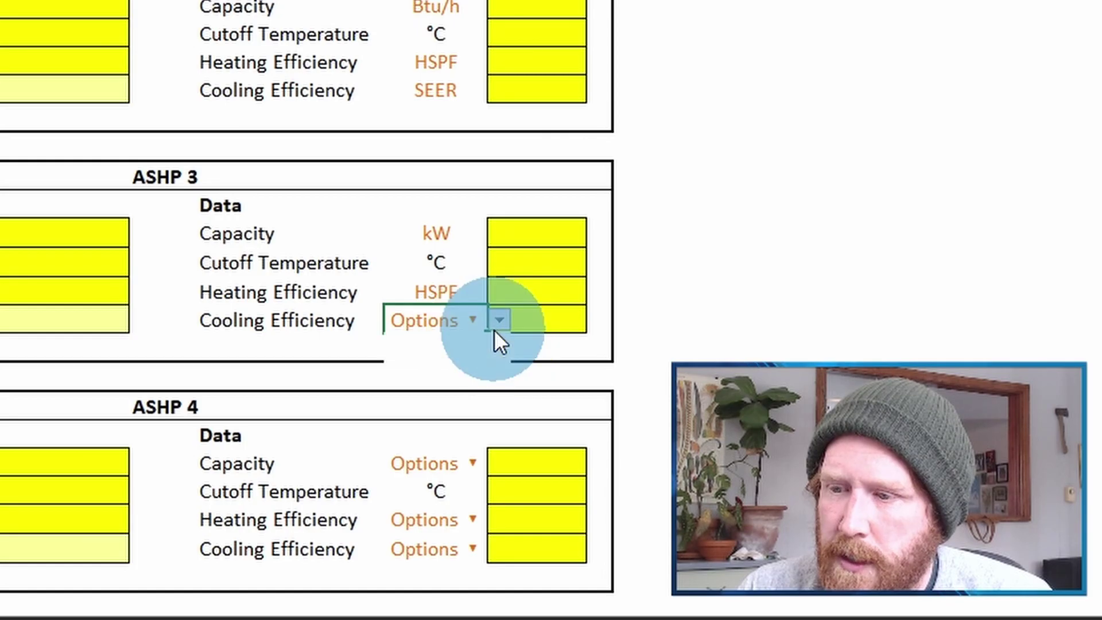
left_click(414, 371)
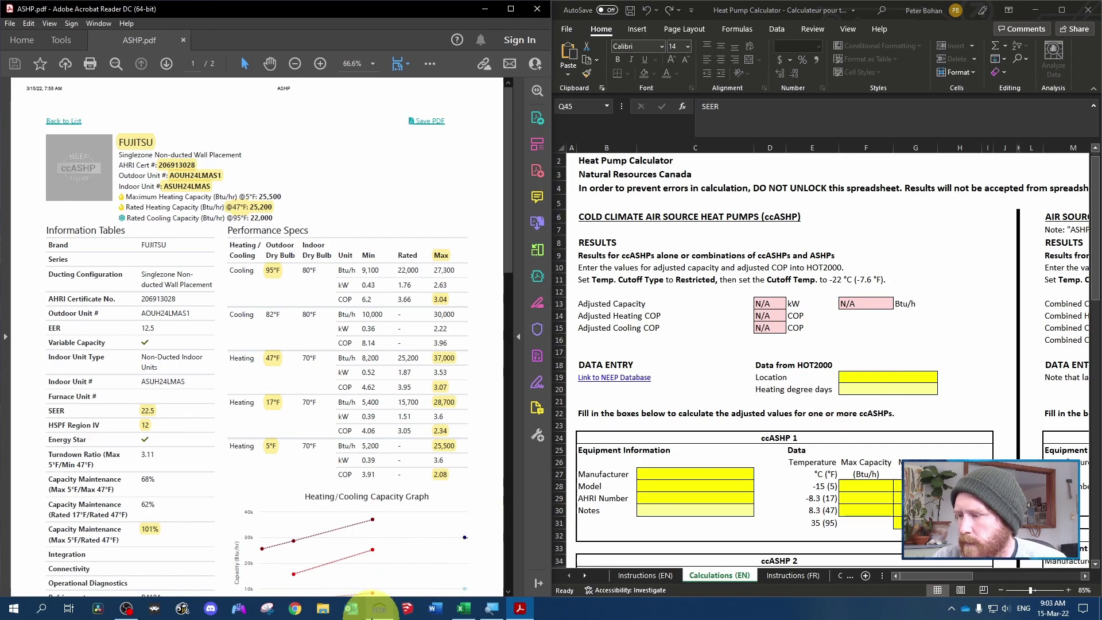
Copy HOT2000's weather data into the calculator: 4111 heating degree days in F20, HALIFAX INTL in F19.
left_click(376, 610)
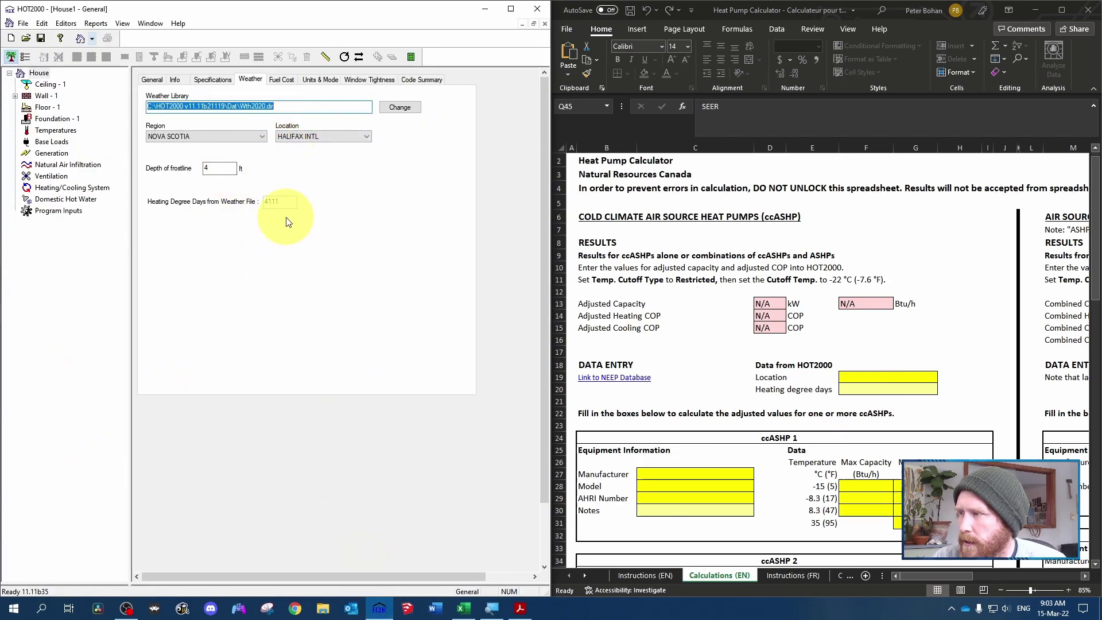
left_click(882, 386)
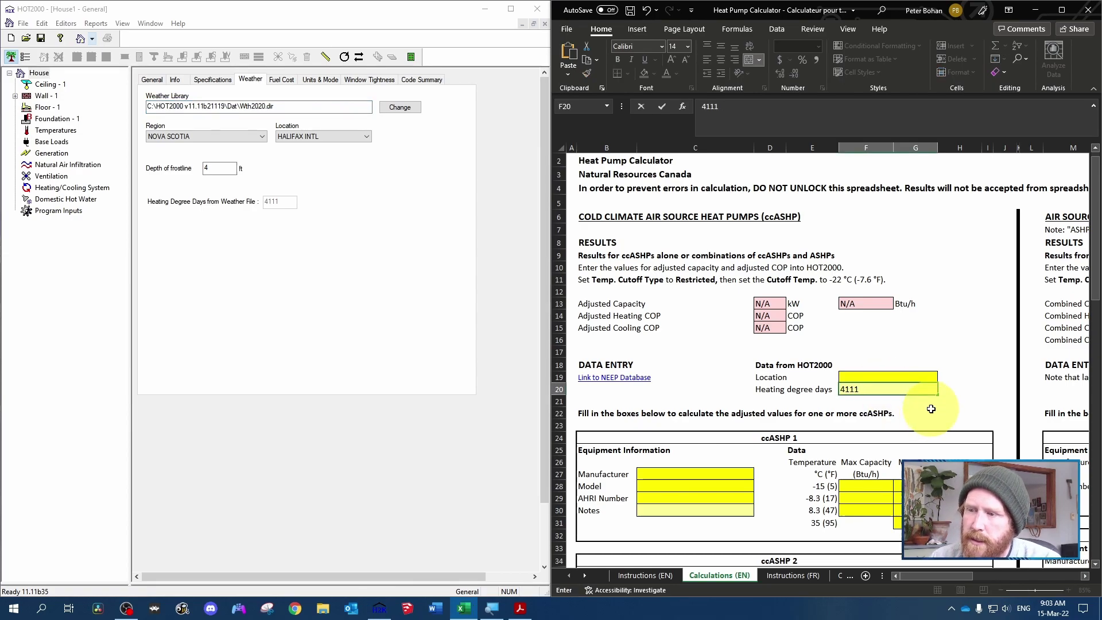
key("Up")
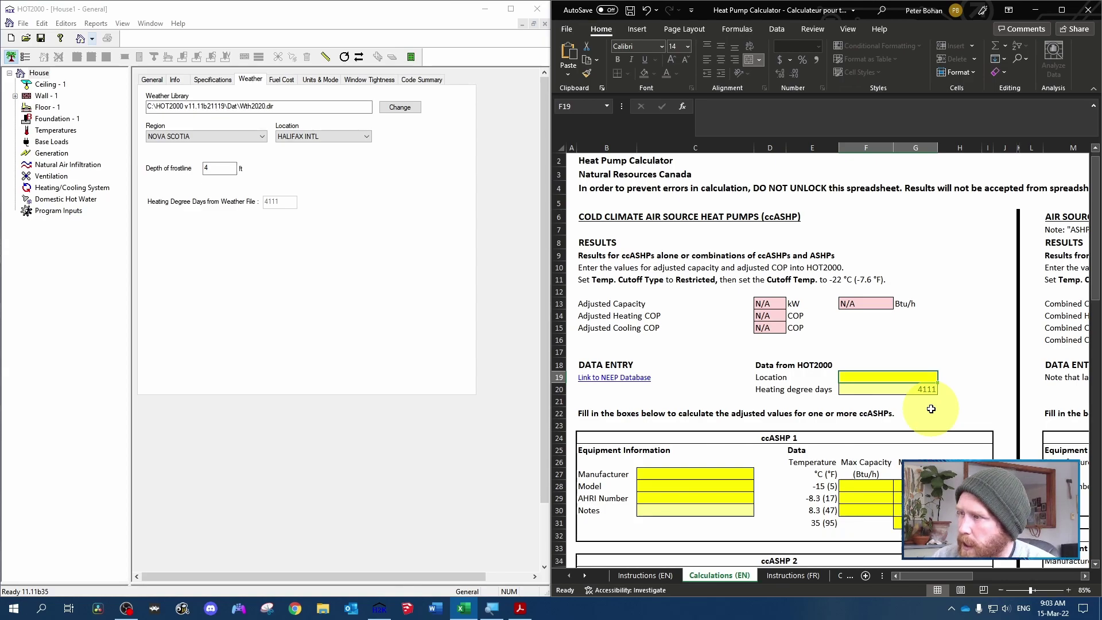
type("HA")
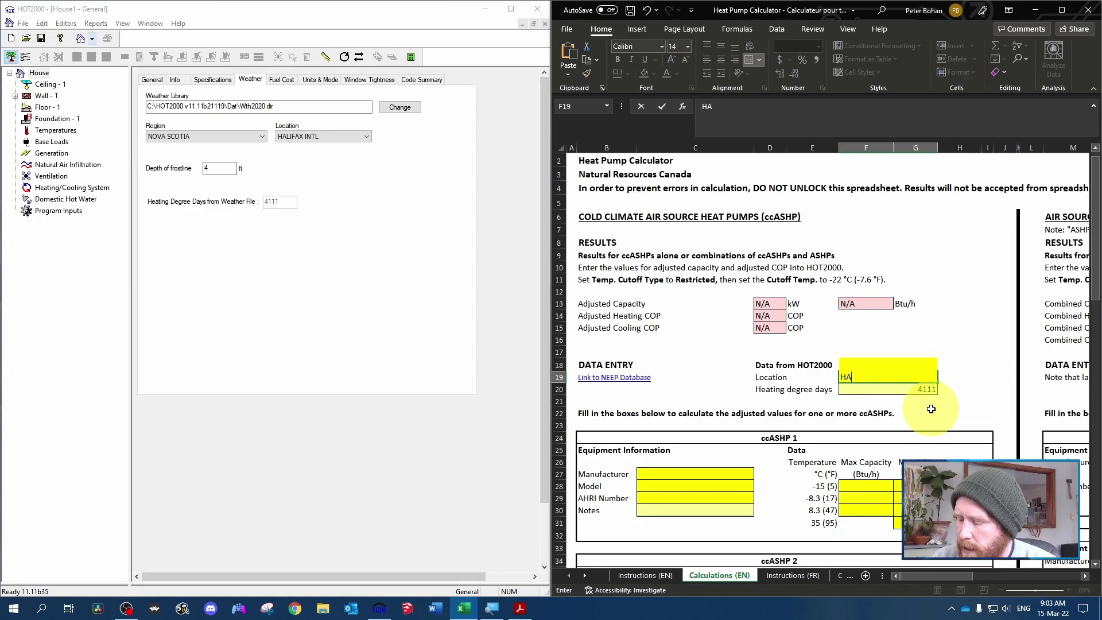
type("LIFAX INTL")
key("Return")
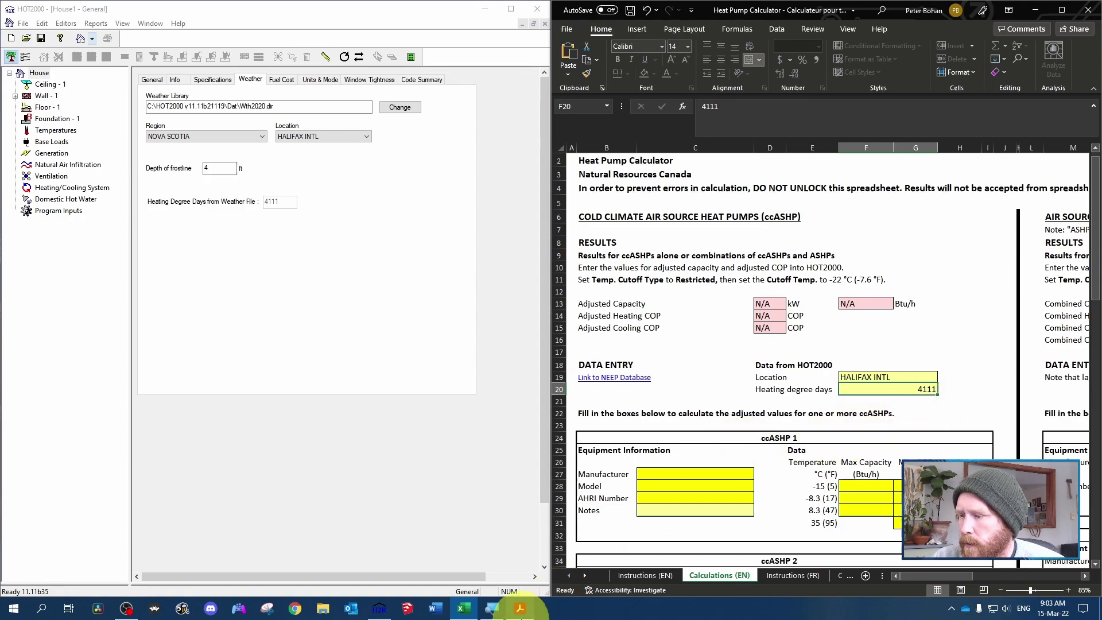
left_click(519, 609)
scroll(758, 376, "down", 4)
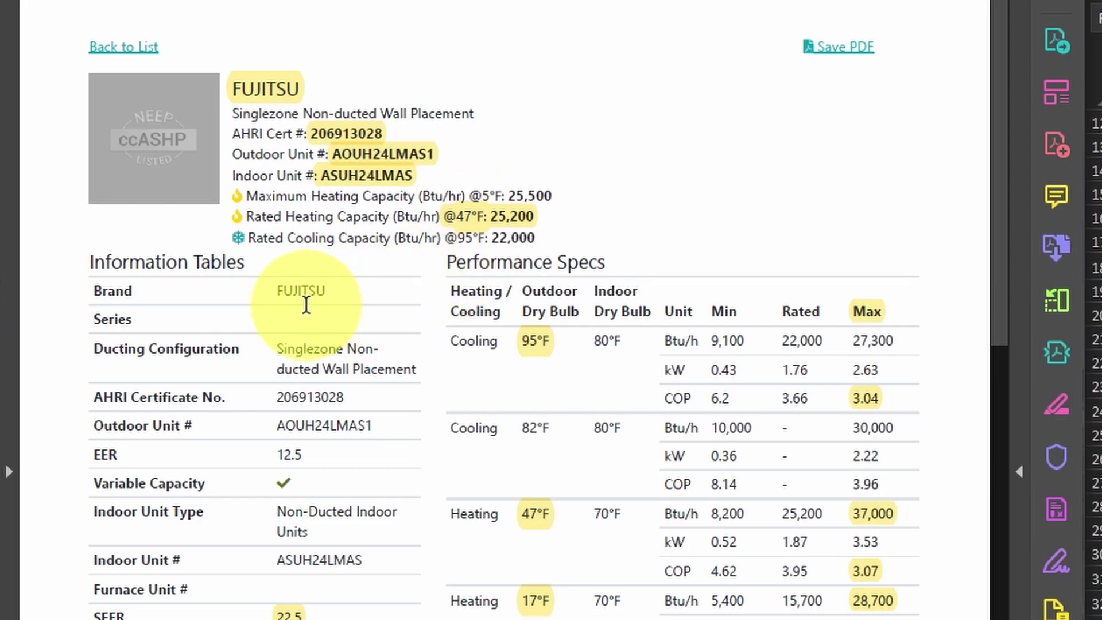
scroll(263, 597, "down", 3)
scroll(316, 424, "down", 2)
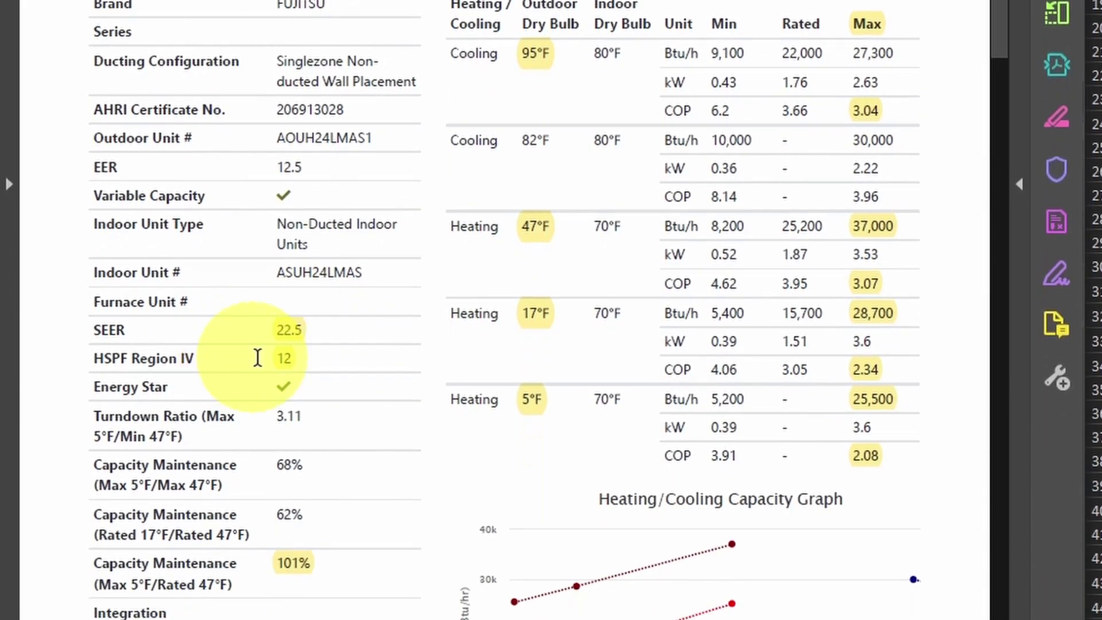
scroll(160, 315, "down", 3)
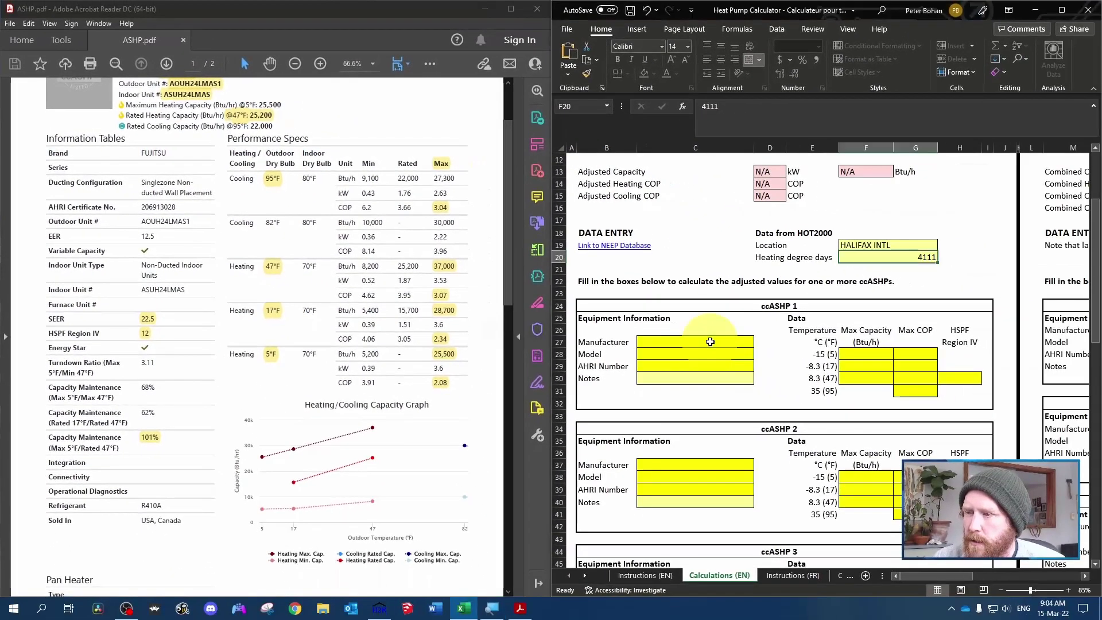
left_click(710, 342)
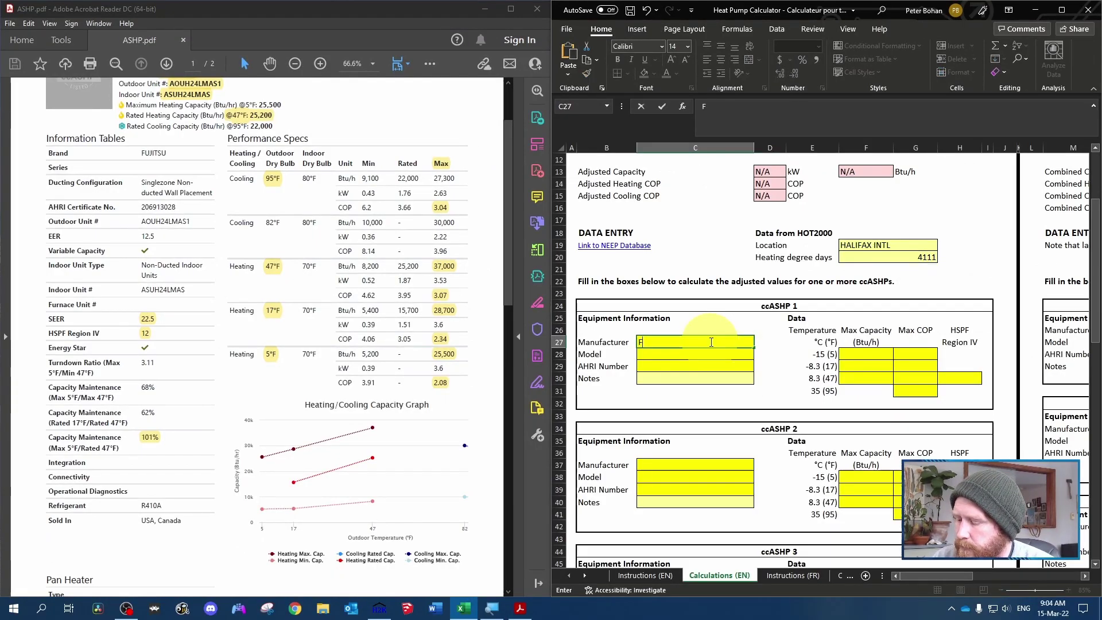
Enter FUJITSU, model AOUH24LMAS1/ASUH24LMAS and the pasted AHRI number in ccASHP 1.
type("FUJITSU")
key("Return")
type("AOUH24")
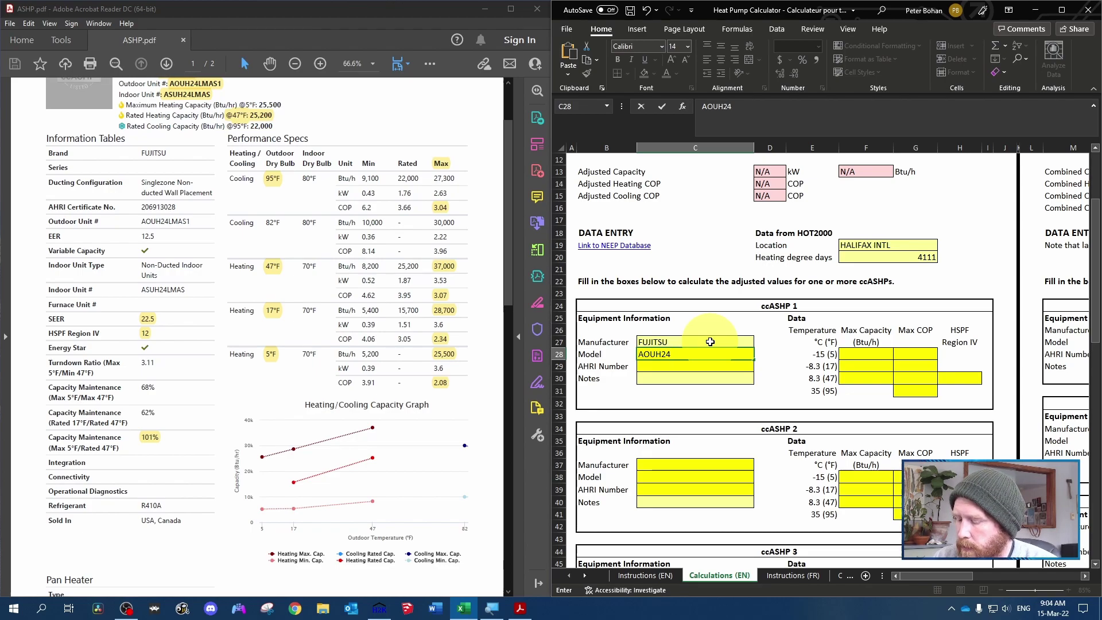
type("LMAS1/")
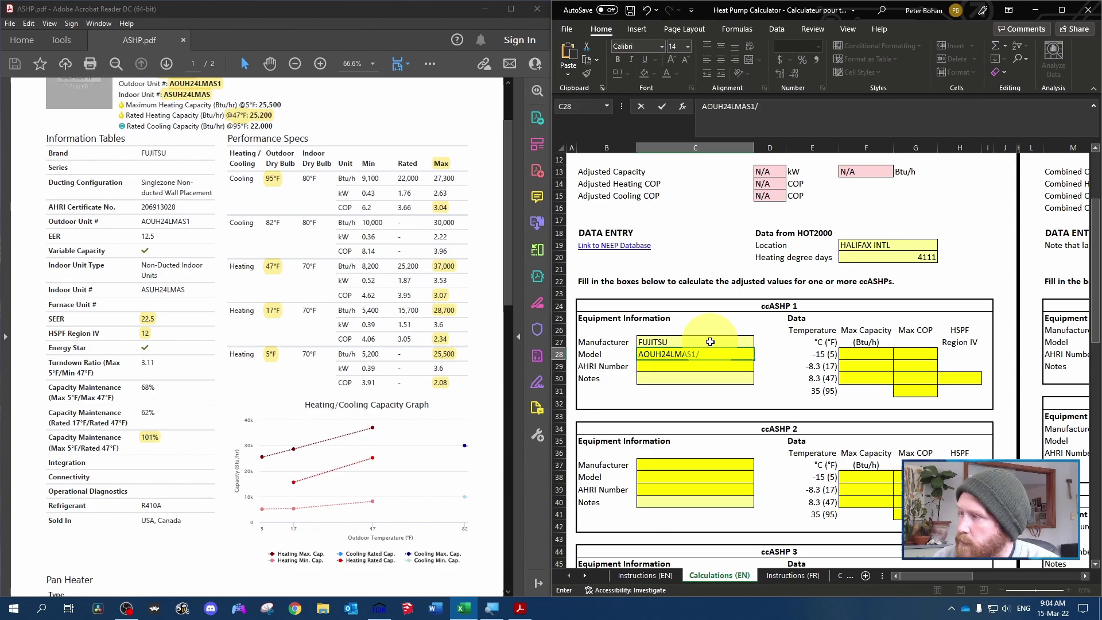
type("ASUH24LMAS")
key("Return")
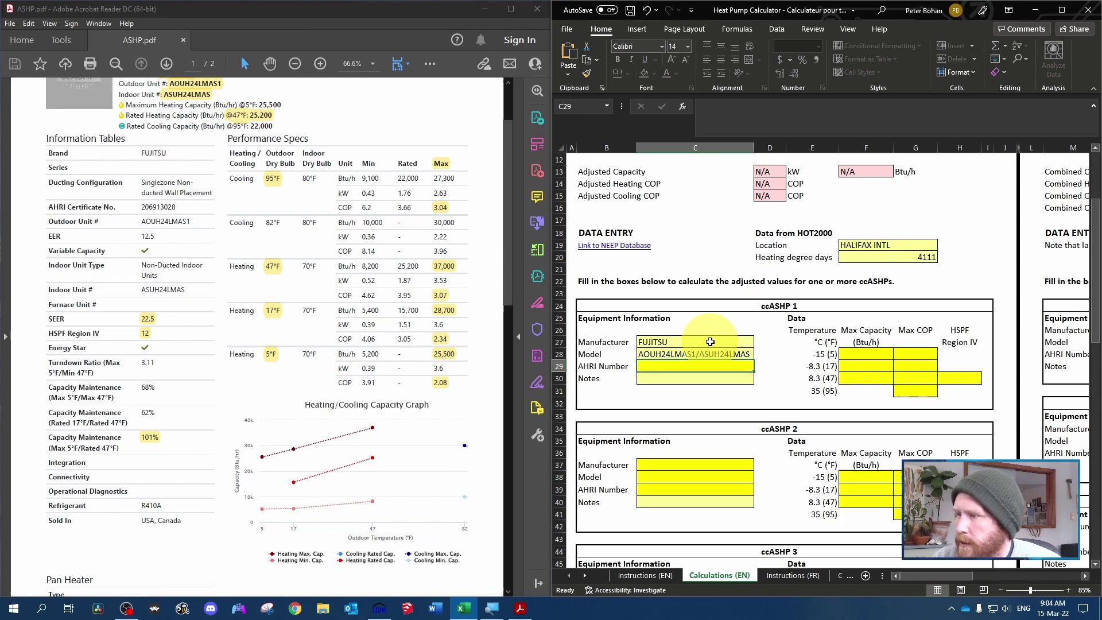
scroll(259, 283, "up", 3)
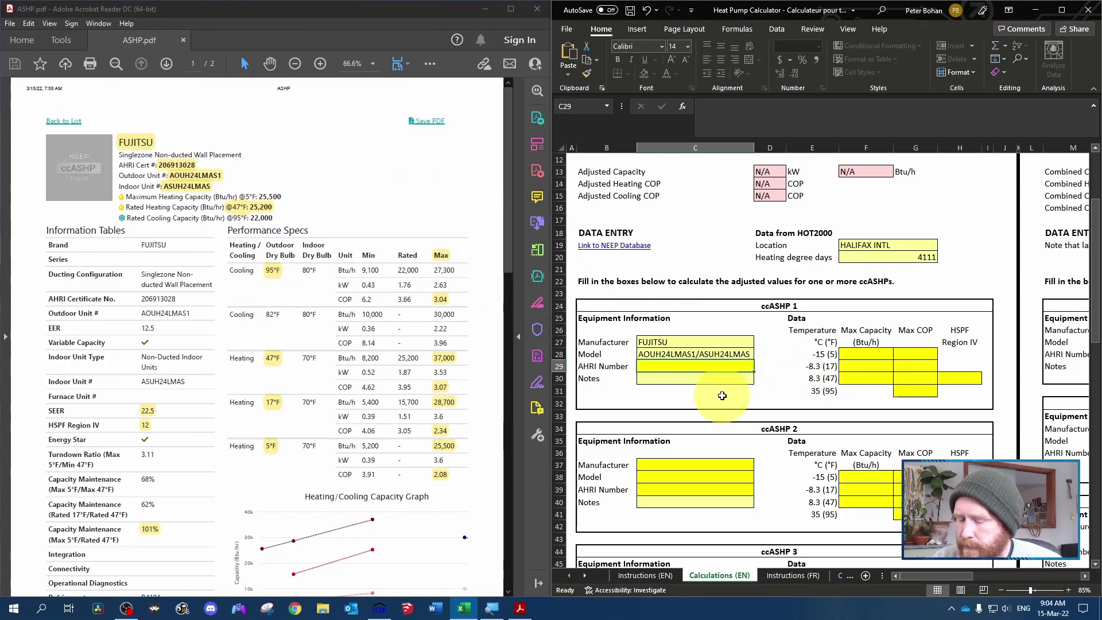
type("206913028")
key("Return")
Enter max capacities and COPs: 25500/2.08 at −15 °C, 28700/2.34 at −8.3 °C, 37000/3.07 at 8.3 °C.
key("Up")
key("Right")
key("Right")
key("Right")
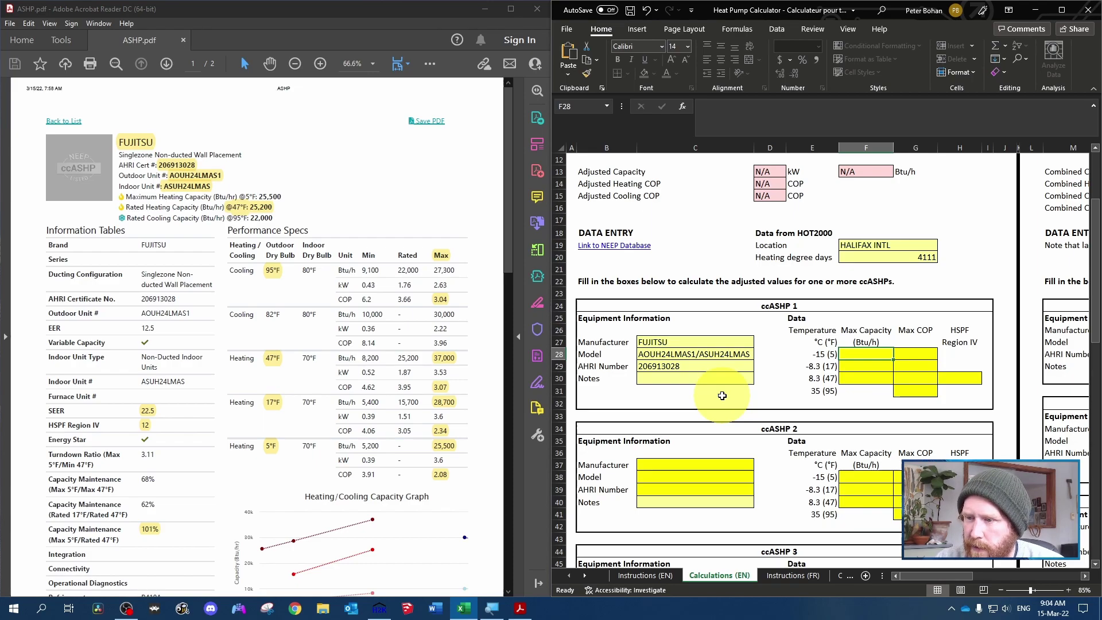
type("25500")
key("Tab")
type("2.08")
key("Return")
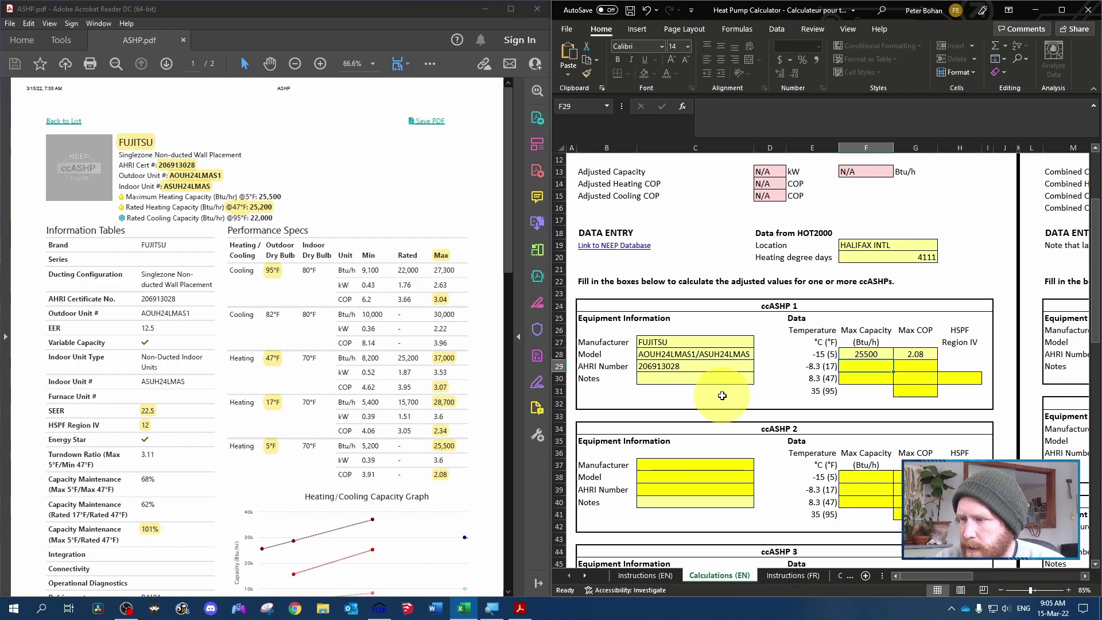
type("287")
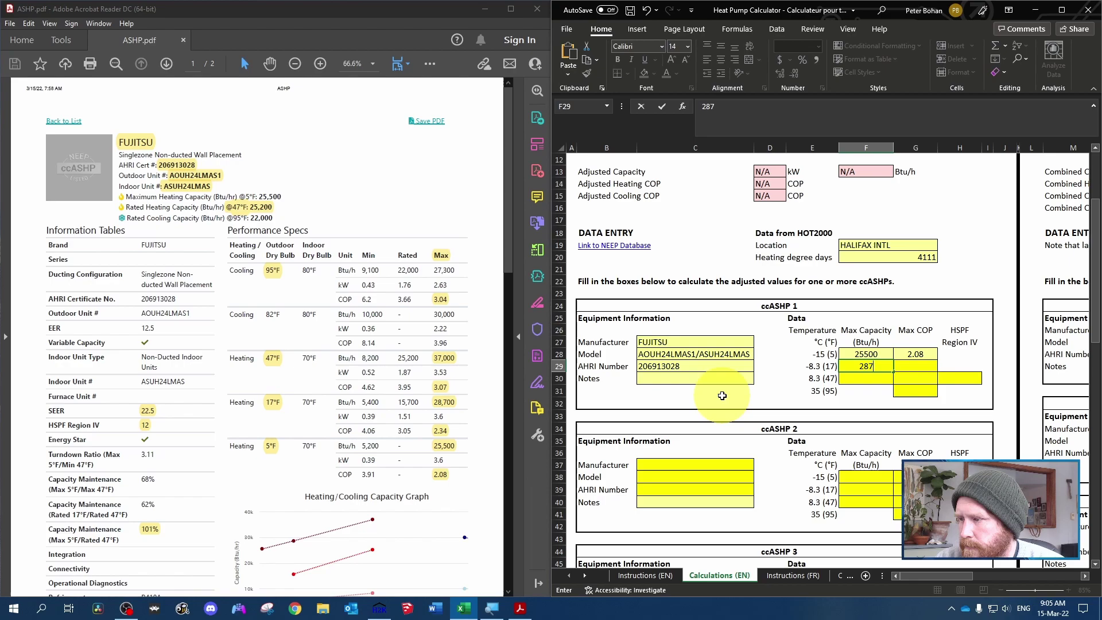
type("00")
key("Tab")
type("2.34")
key("Return")
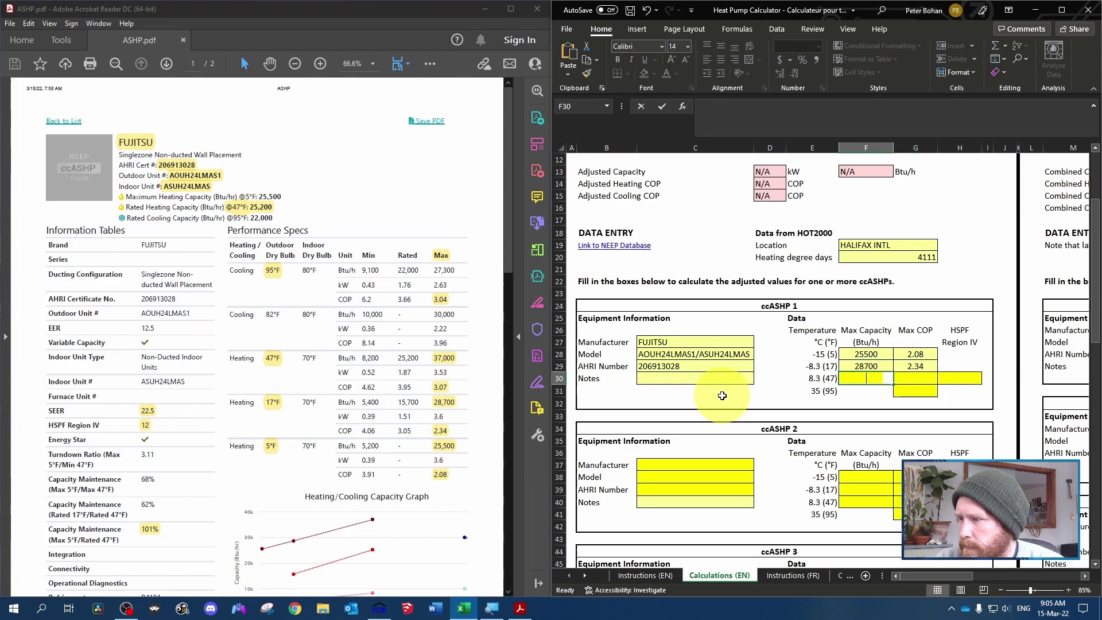
type("37000")
key("Tab")
type("3.07")
key("Return")
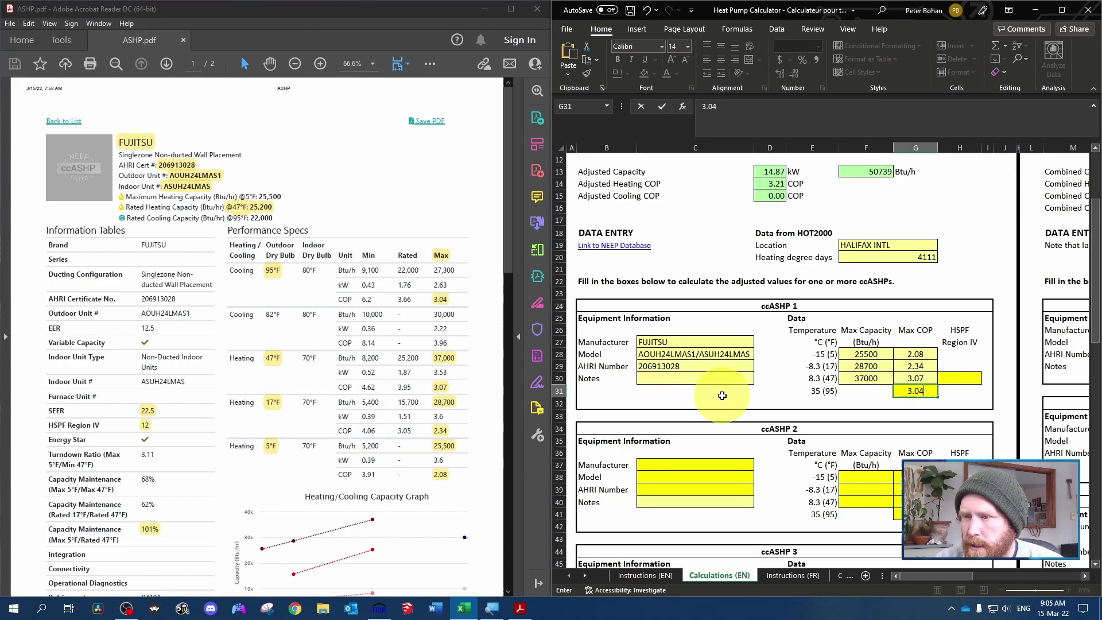
Enter cooling COP 3.04 and HSPF 12, giving an adjusted capacity of 14.87 kW.
type("3.04")
key("Tab")
key("Up")
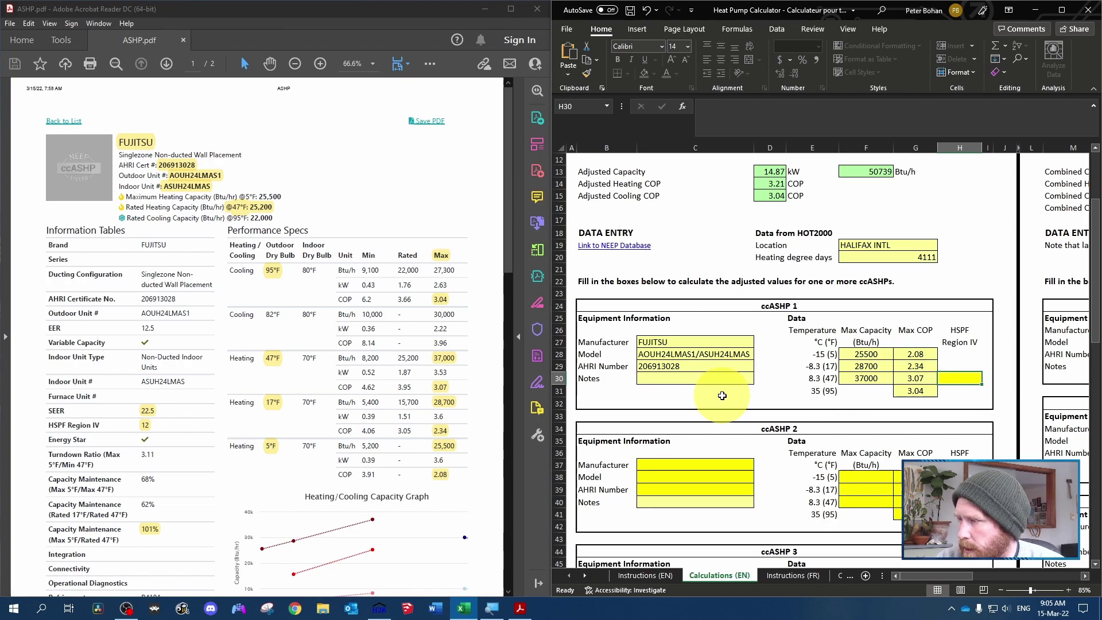
key("Return")
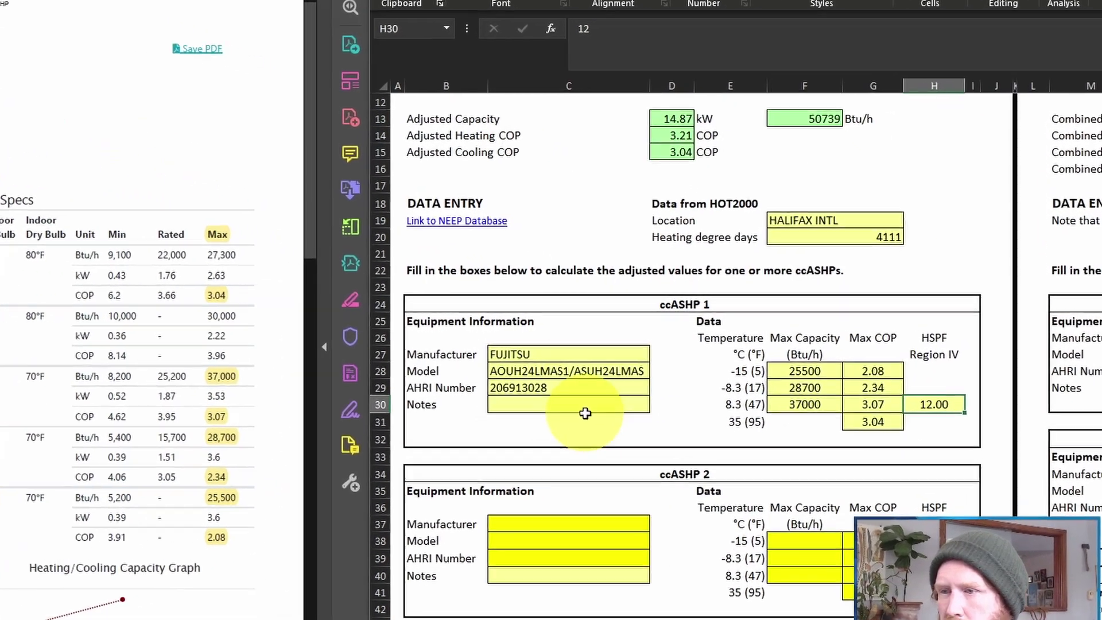
scroll(717, 356, "up", 4)
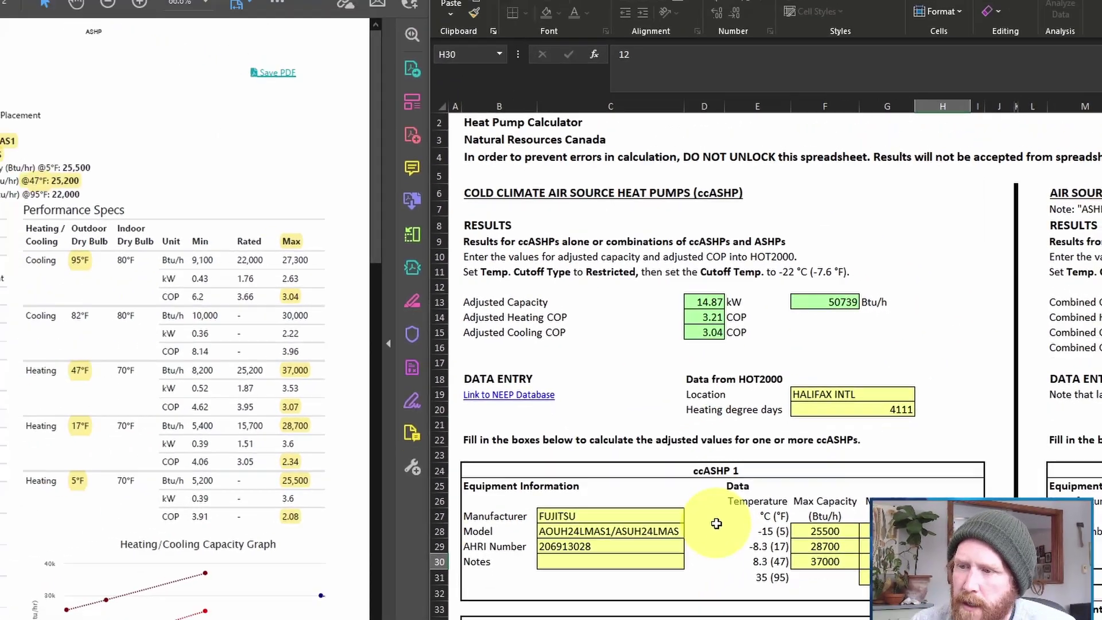
scroll(795, 478, "right", 5)
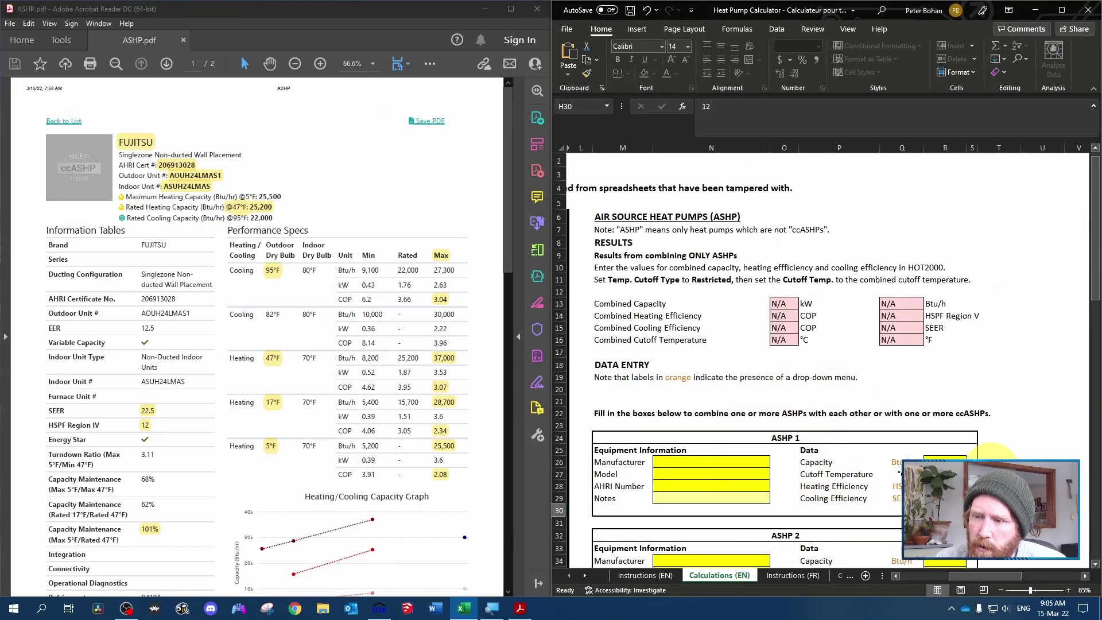
Enter sample ASHP 1 values: 18, a −10 cutoff temperature and SEER 22.
type("18")
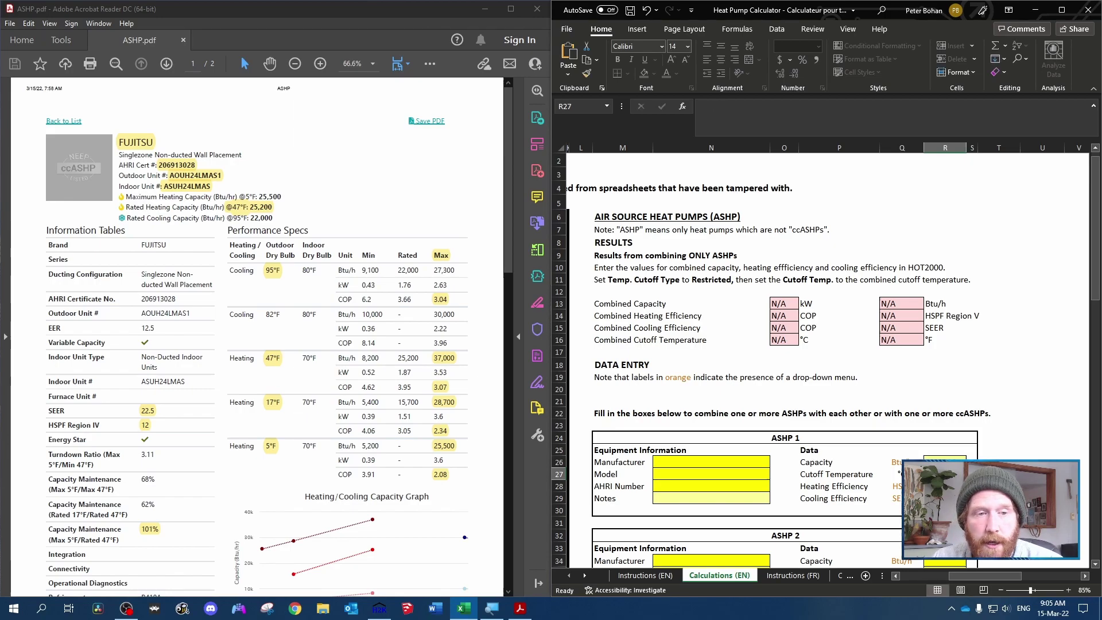
scroll(1030, 459, "down", 3)
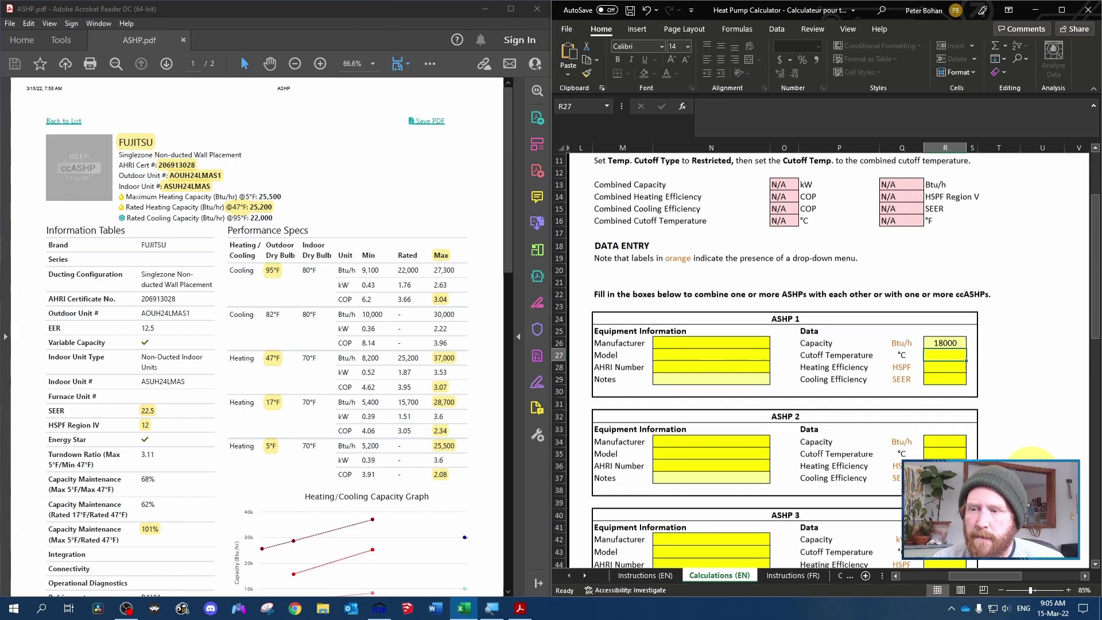
type("-10")
key("Return")
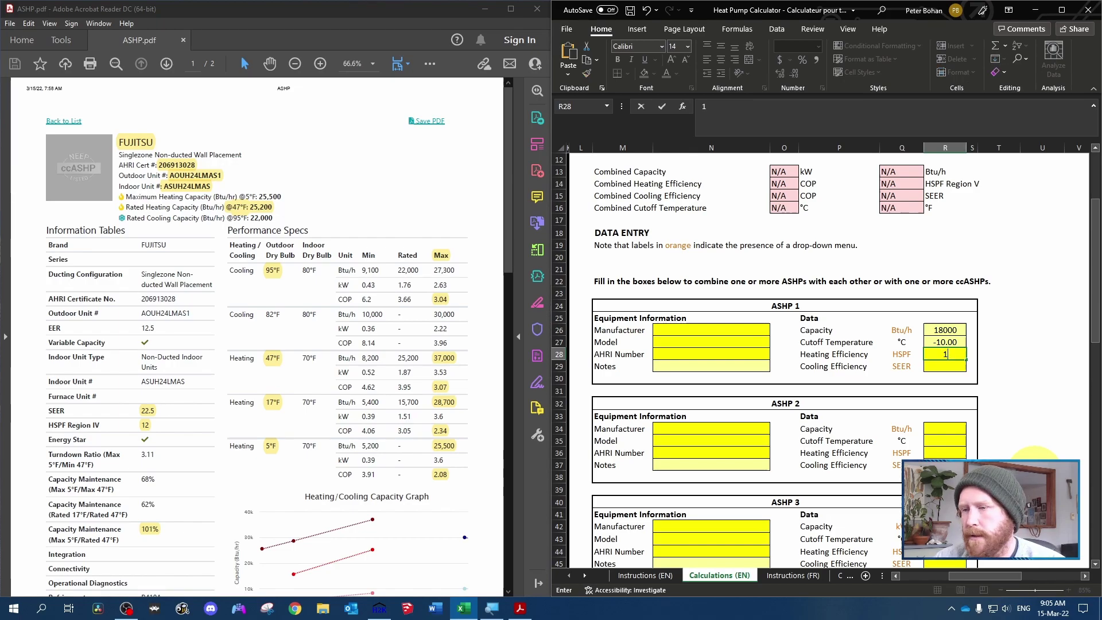
key("Return")
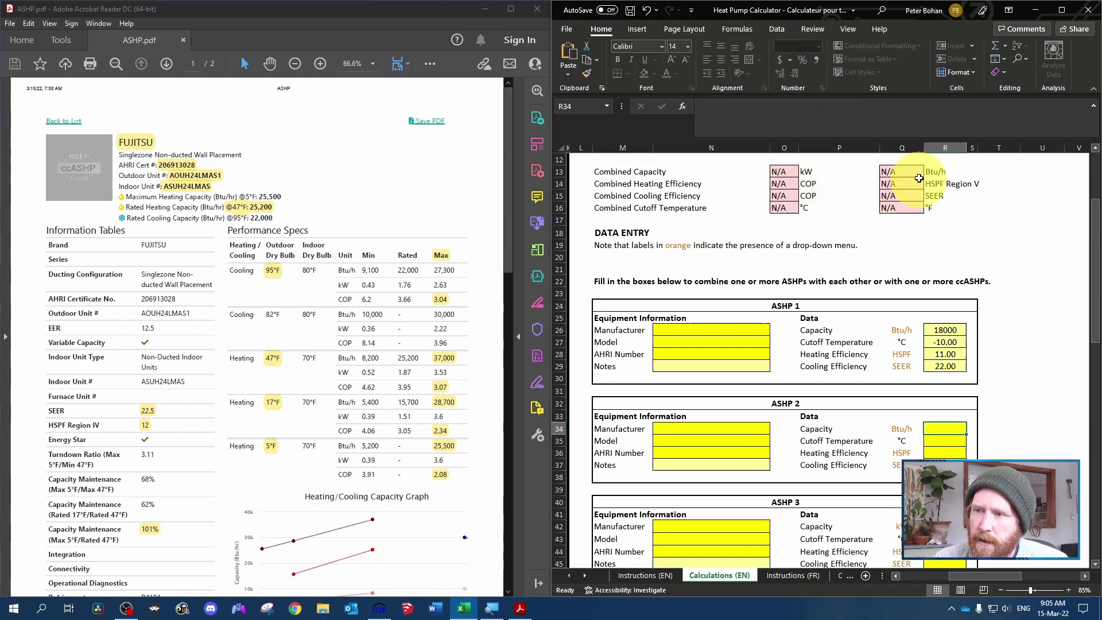
Review the combined results, checking the −15 °C capacity and HSPF entries.
scroll(902, 281, "up", 4)
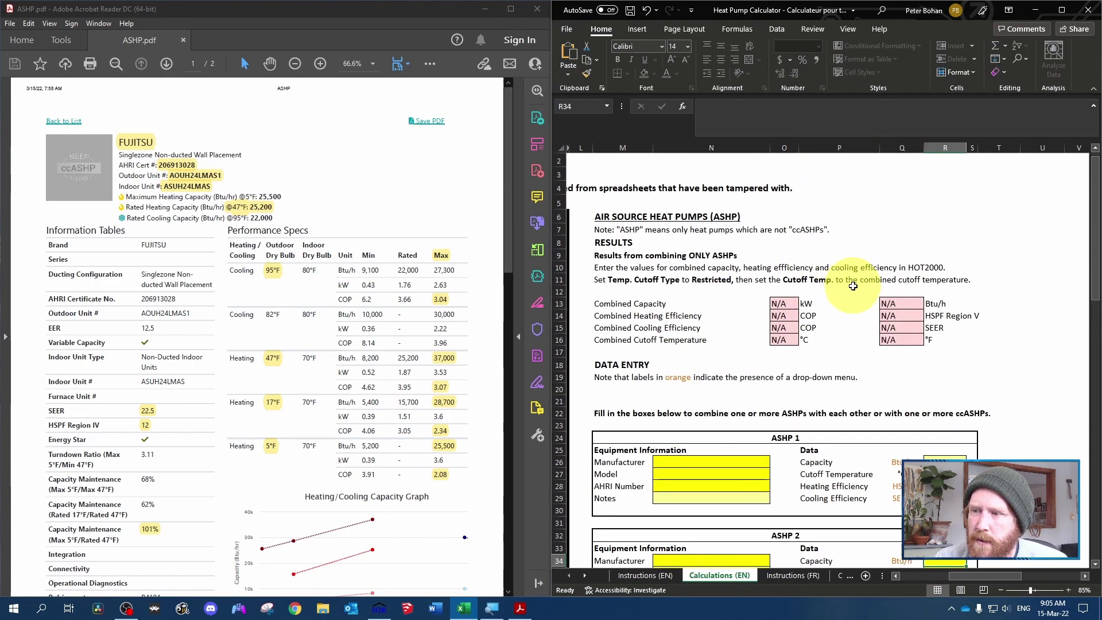
scroll(884, 261, "left", 5)
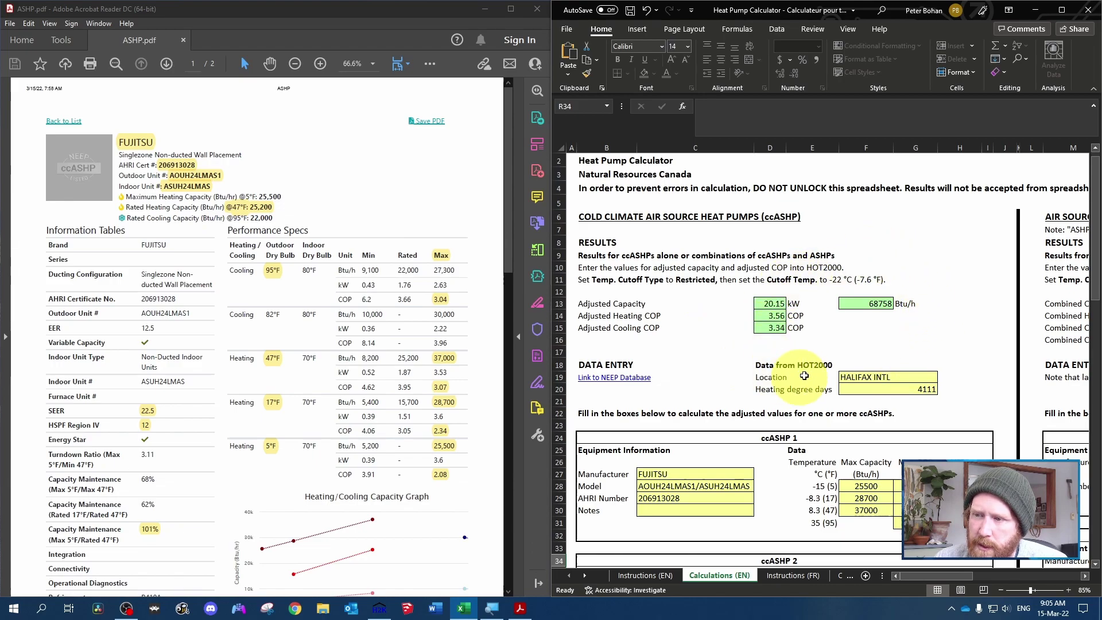
scroll(802, 400, "right", 2)
scroll(803, 400, "left", 2)
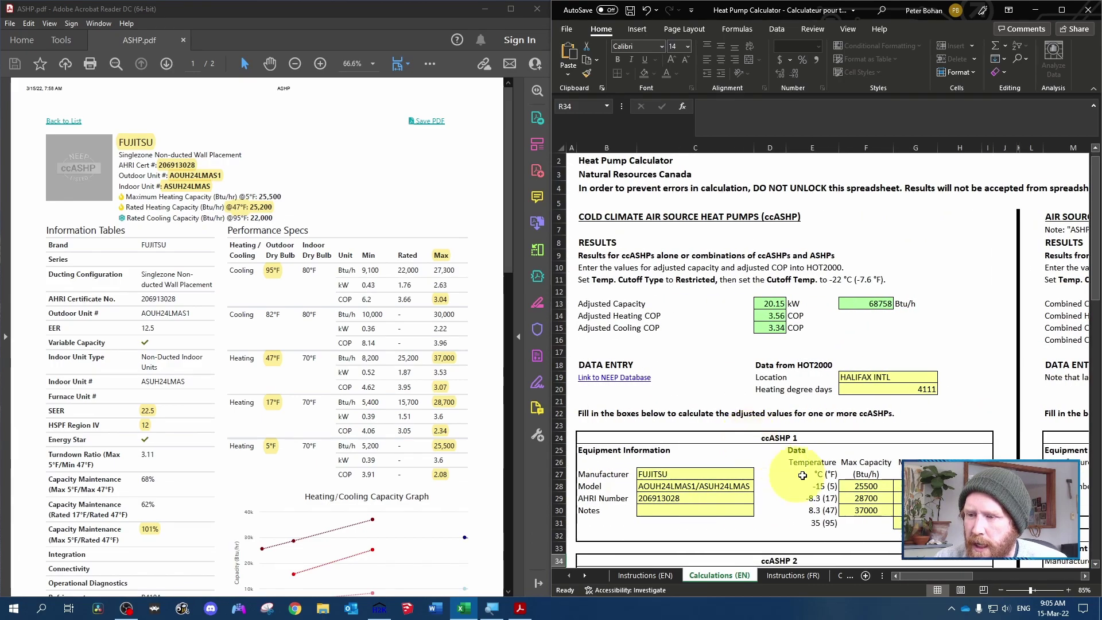
left_click(875, 483)
left_click(953, 510)
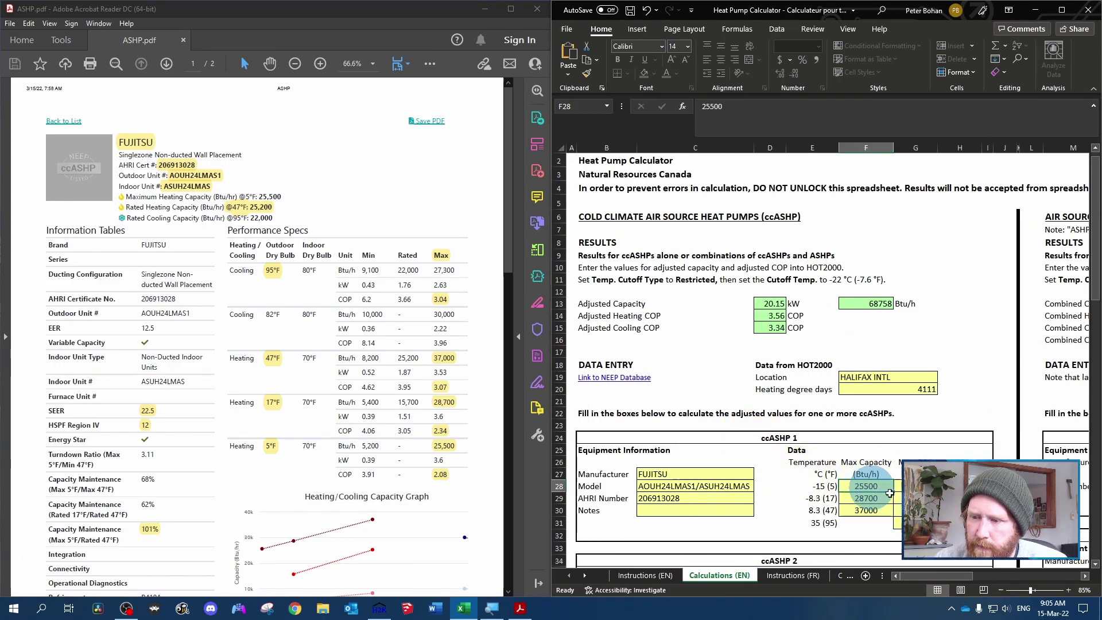
scroll(861, 229, "right", 5)
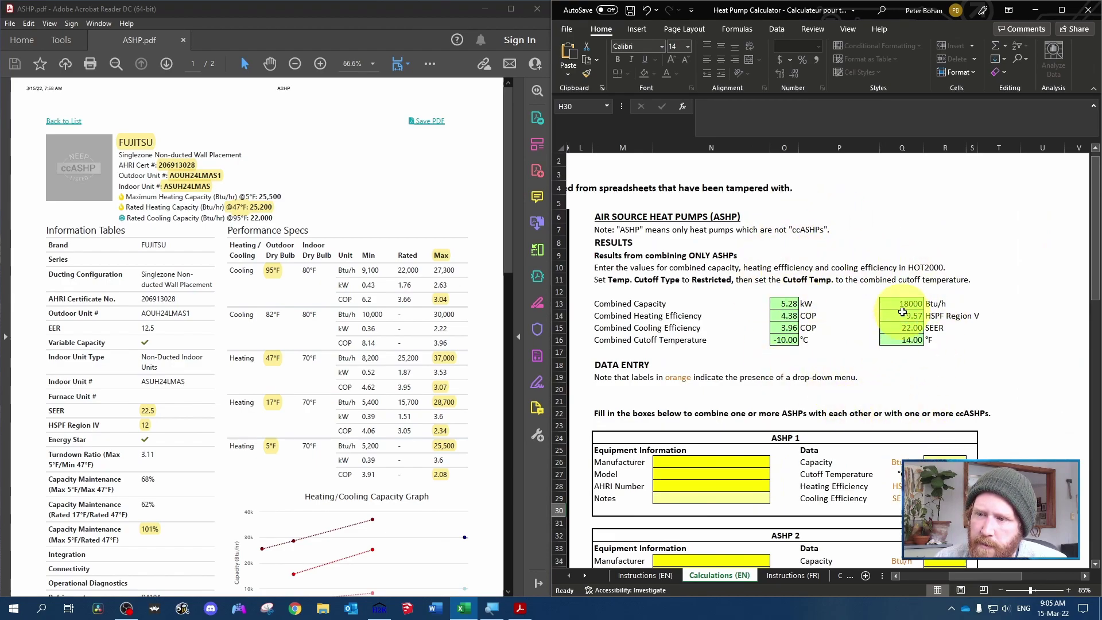
scroll(907, 482, "down", 4)
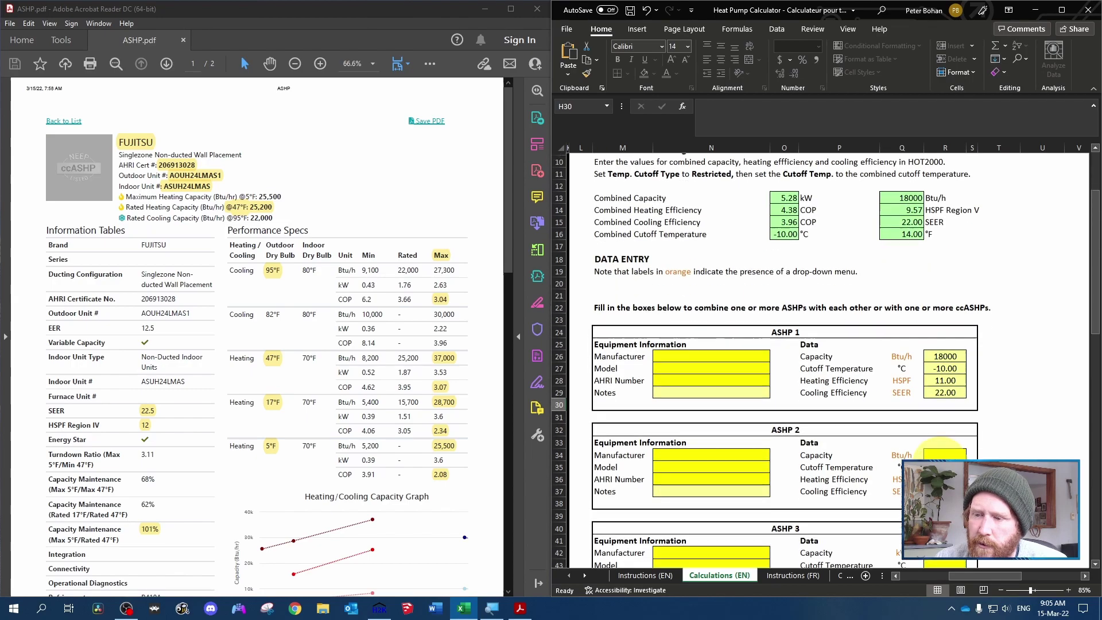
scroll(915, 373, "up", 3)
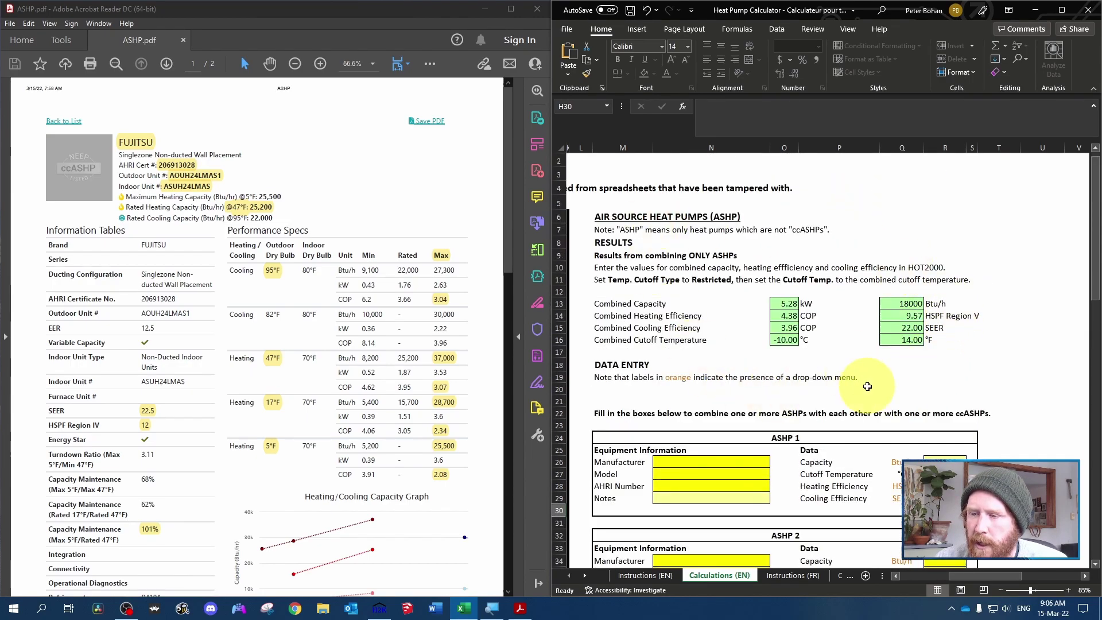
scroll(910, 381, "left", 5)
Clear the four sample ASHP 1 inputs so ccASHP 1 still gives 14.87 kW.
left_click(865, 485)
type("25500\t2.08 28700\t2.34 37000\t3.07")
scroll(918, 459, "right", 5)
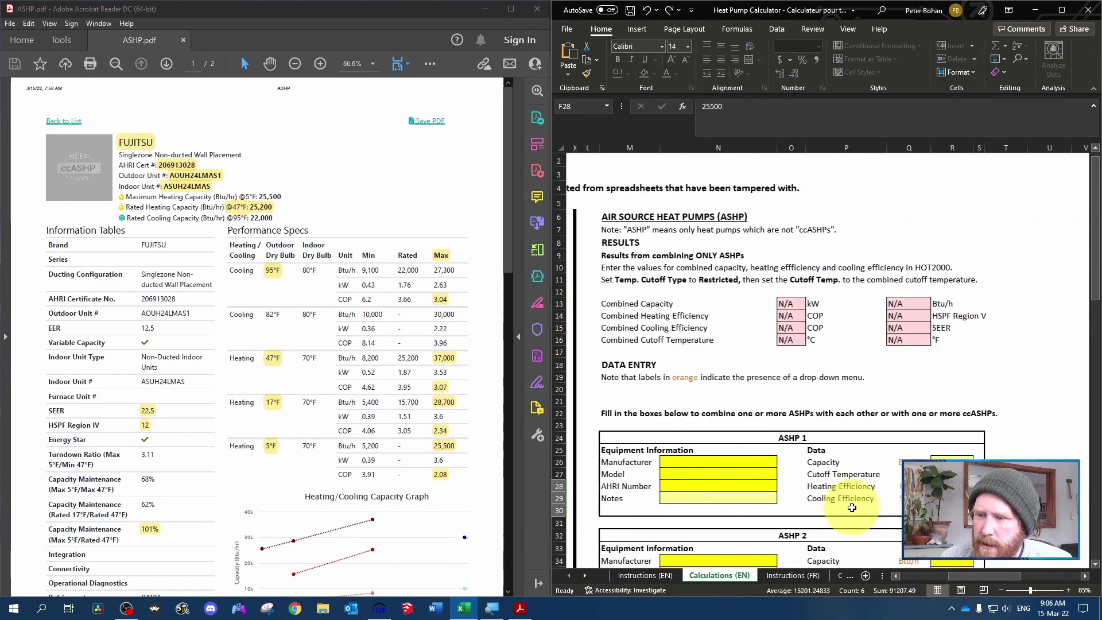
left_click_drag(941, 461, 941, 498)
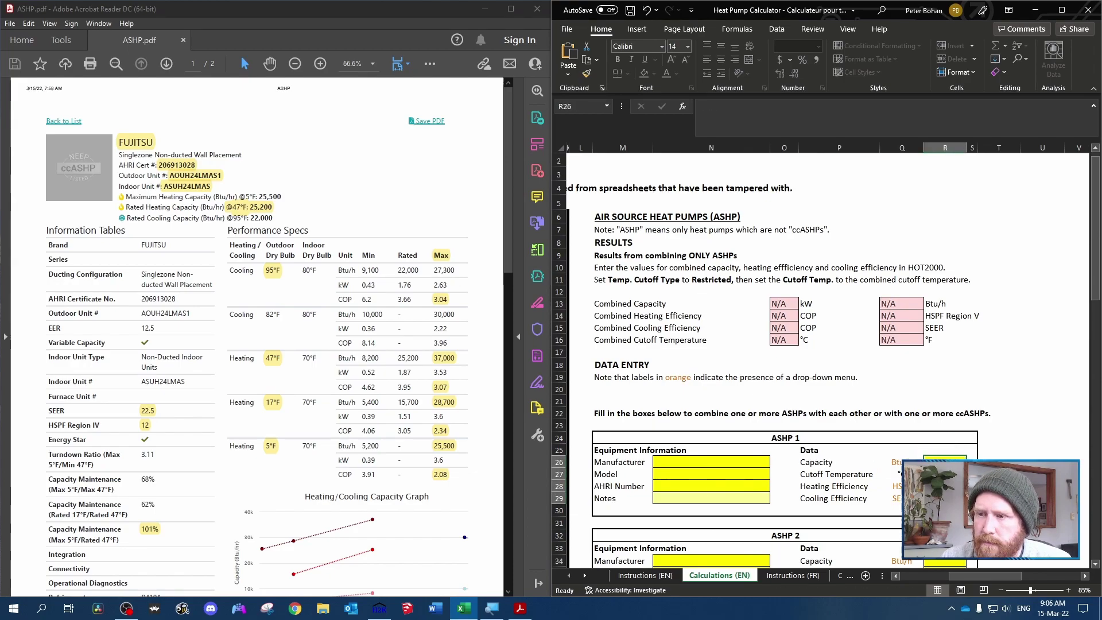
scroll(941, 497, "left", 5)
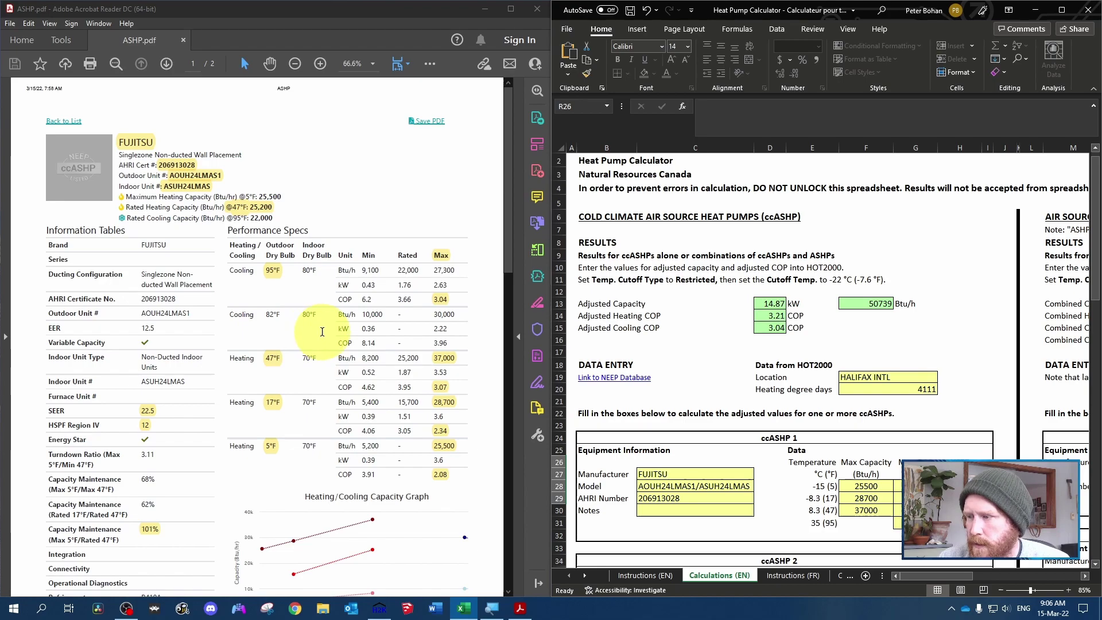
left_click(380, 608)
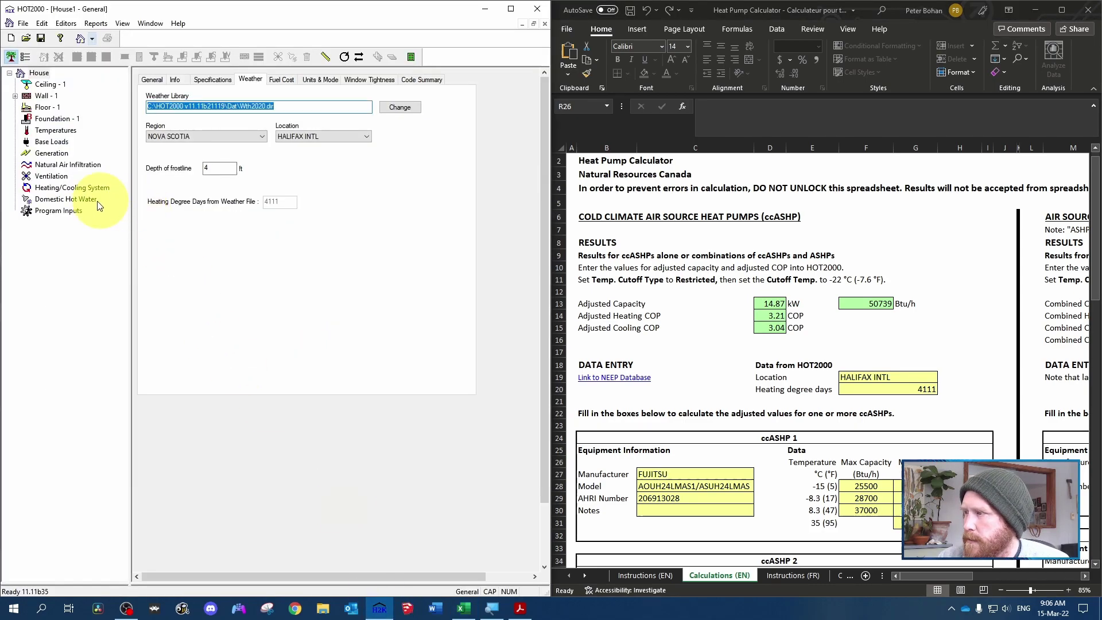
Make the system an air source heat pump for heating and cooling, mini-split ductless type.
left_click(72, 190)
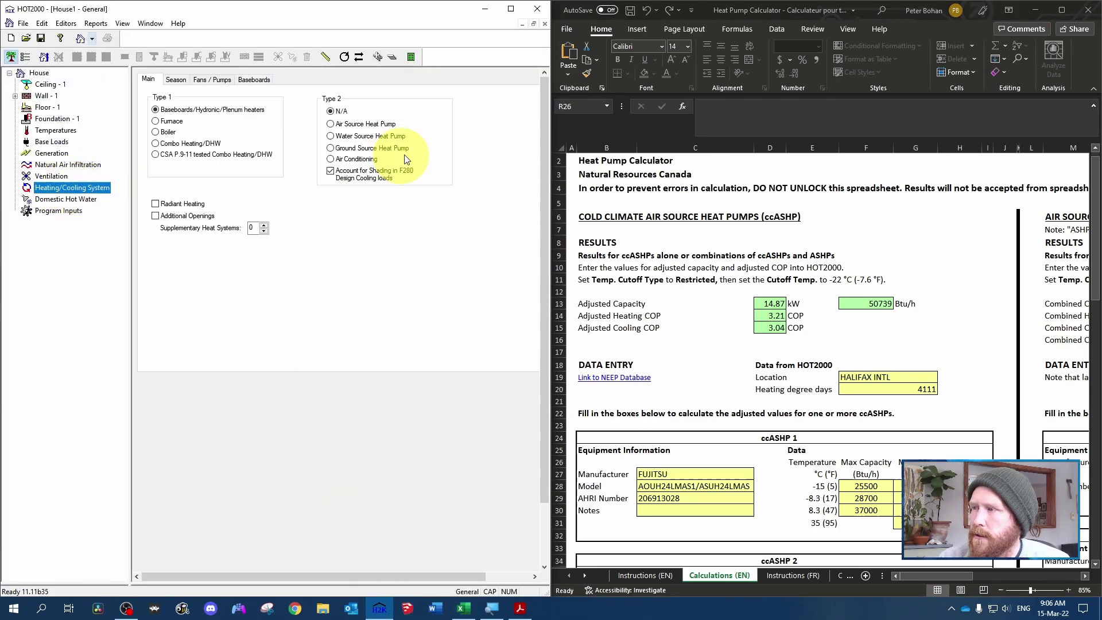
left_click(369, 124)
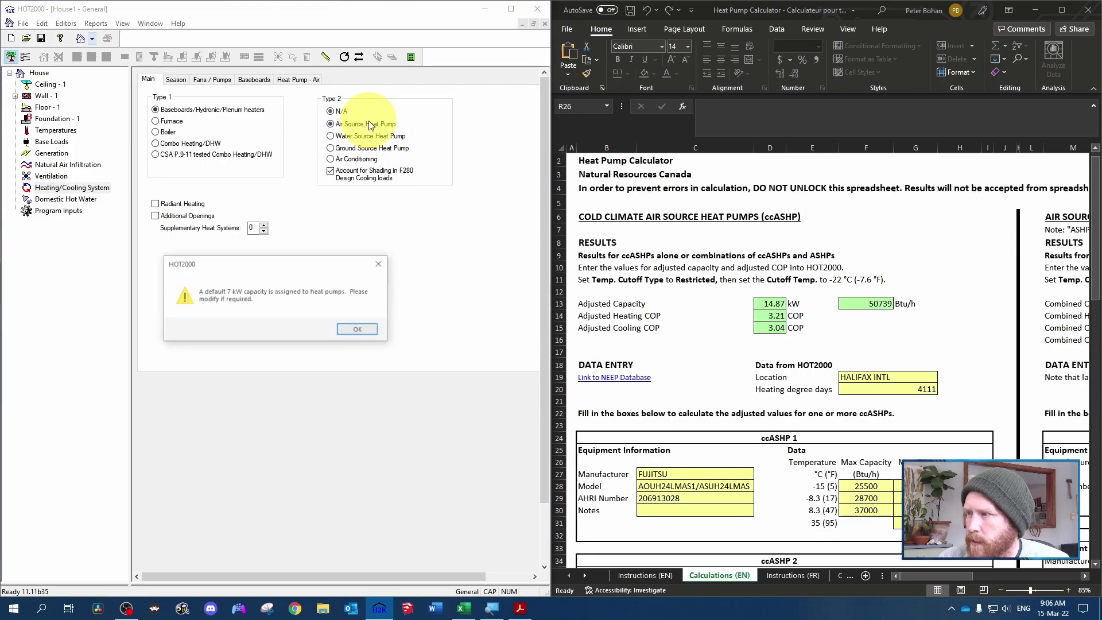
left_click(360, 331)
left_click(294, 80)
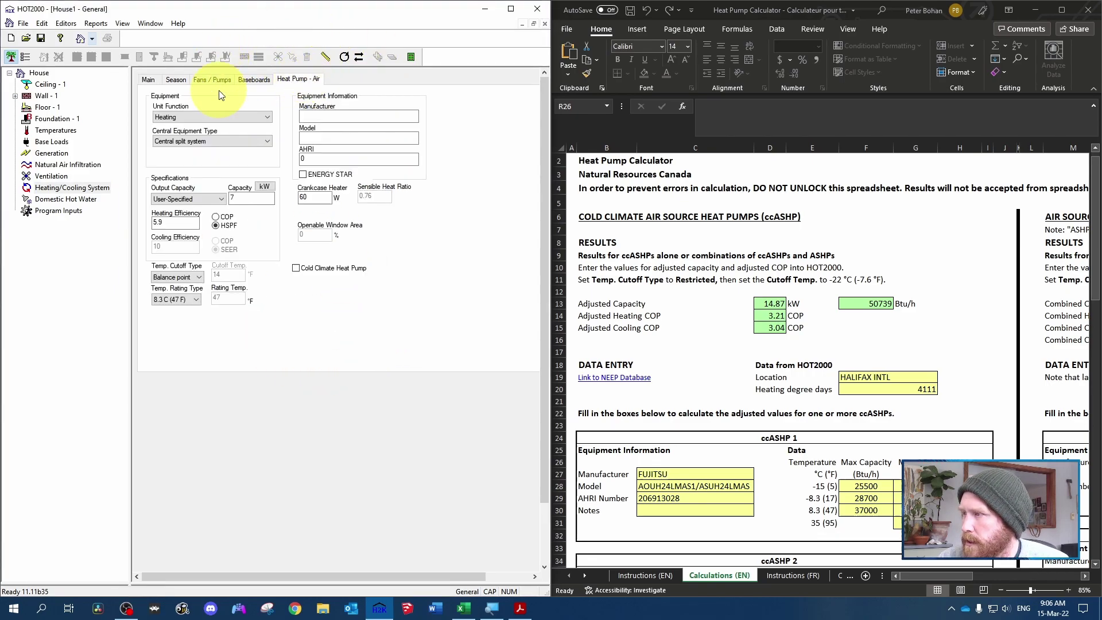
left_click(212, 135)
left_click(211, 139)
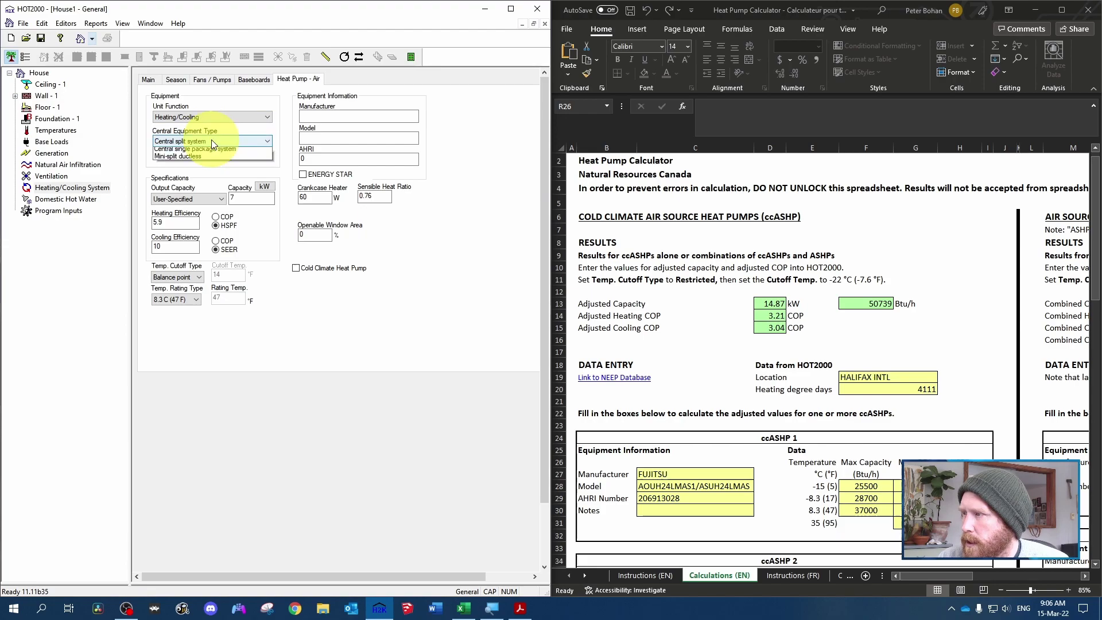
left_click(205, 162)
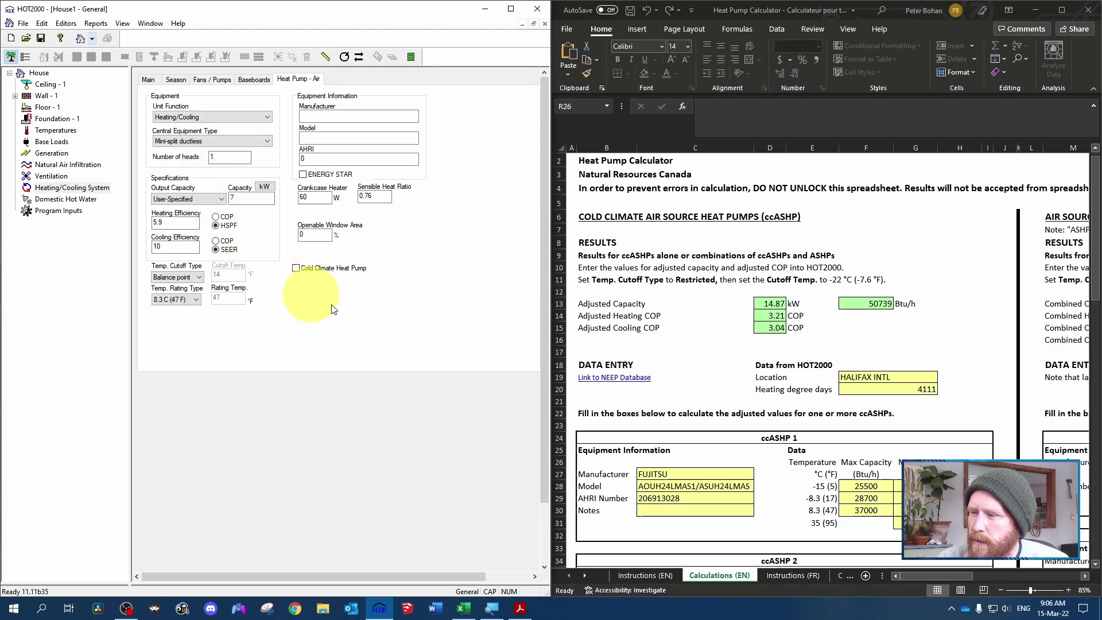
Paste FUJITSU from the calculator into HOT2000's Manufacturer field.
left_click(673, 475)
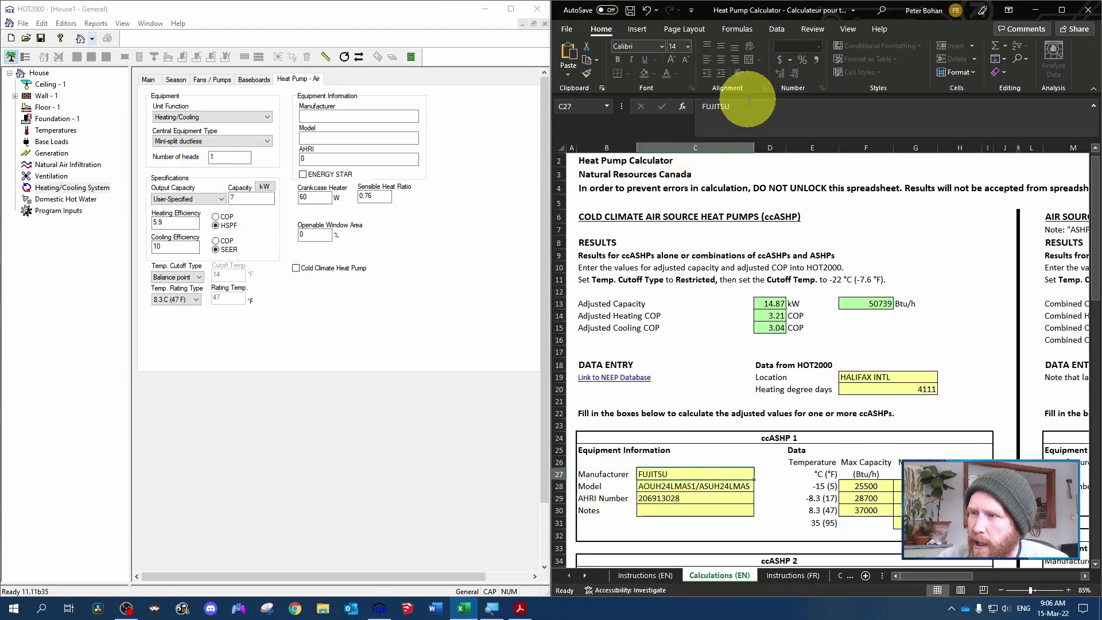
left_click(703, 106)
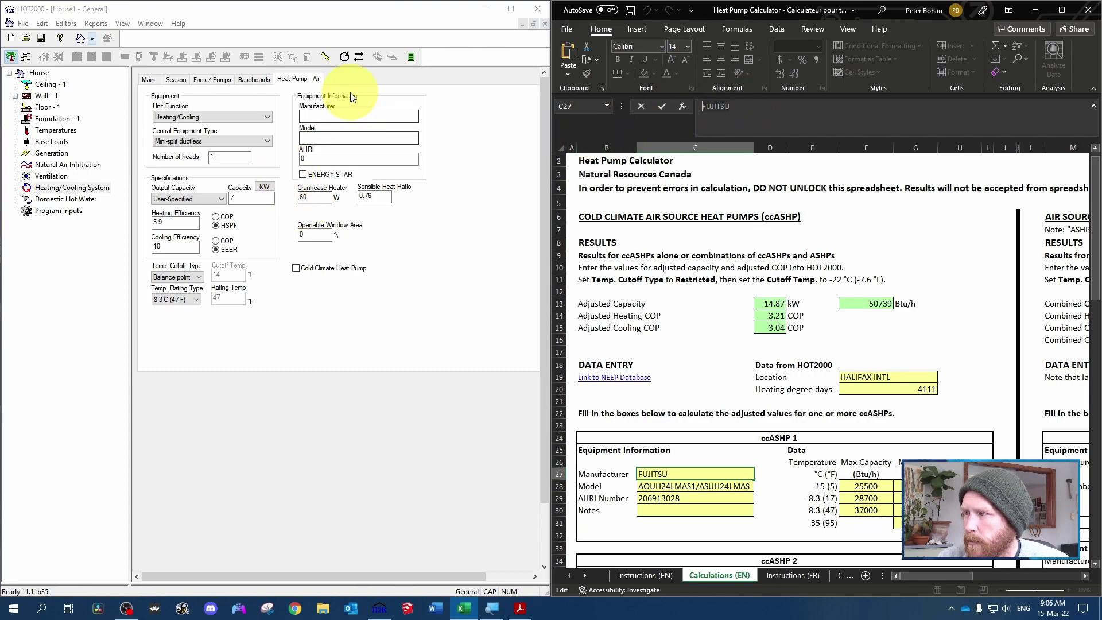
left_click(341, 115)
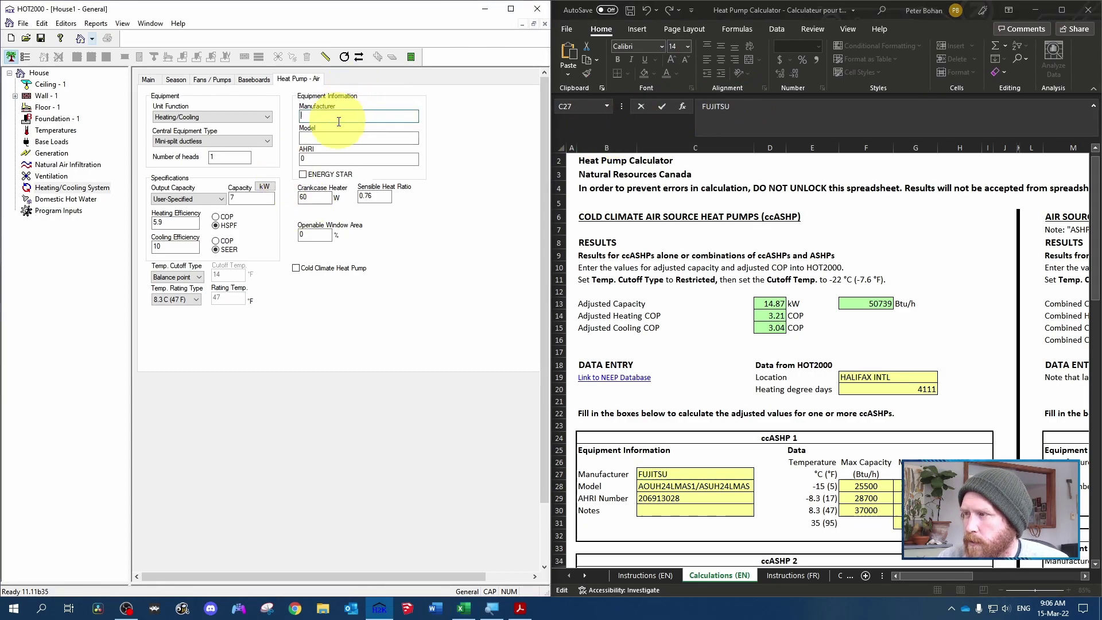
right_click(338, 118)
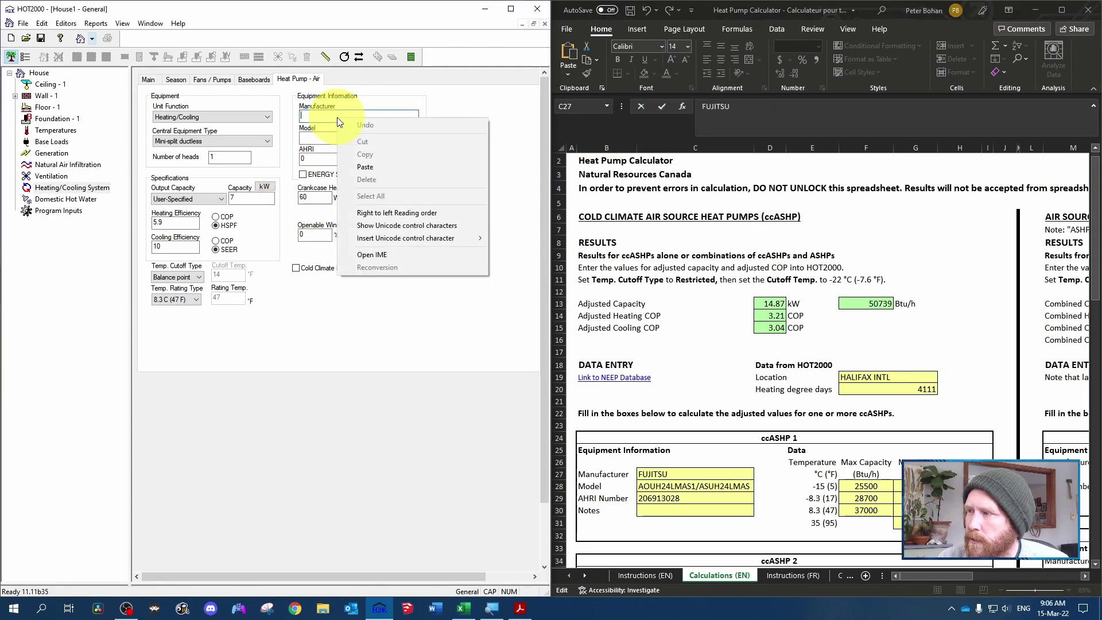
left_click(364, 167)
Paste model AOUH24LMAS1/ASUH24LMAS and AHRI number 206913028 into the Model and AHRI fields.
left_click(815, 107)
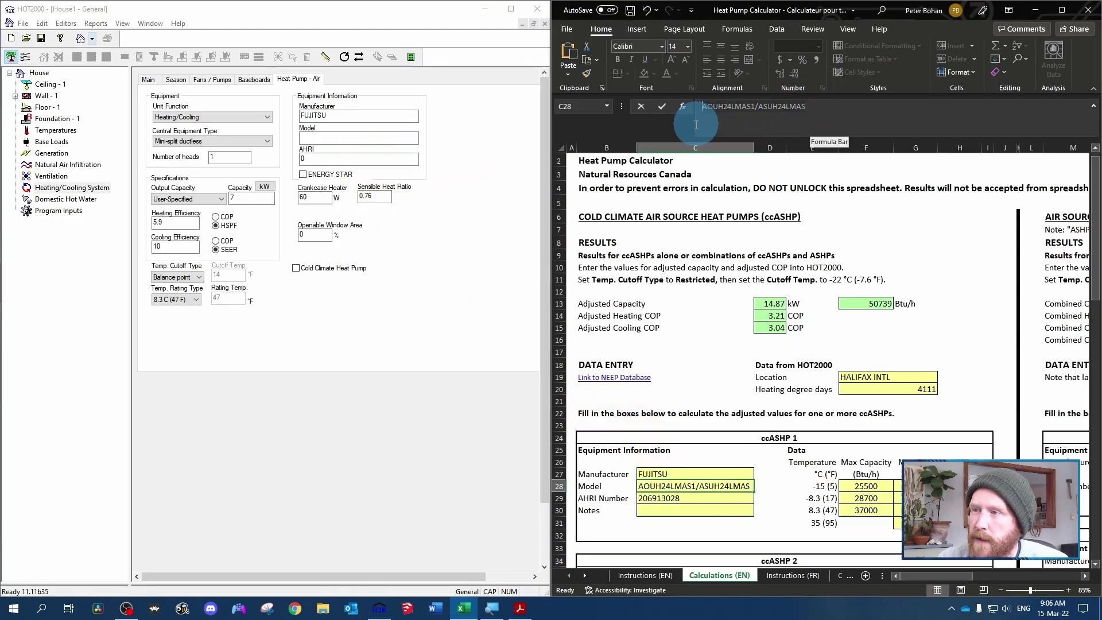
key("Return")
right_click(338, 137)
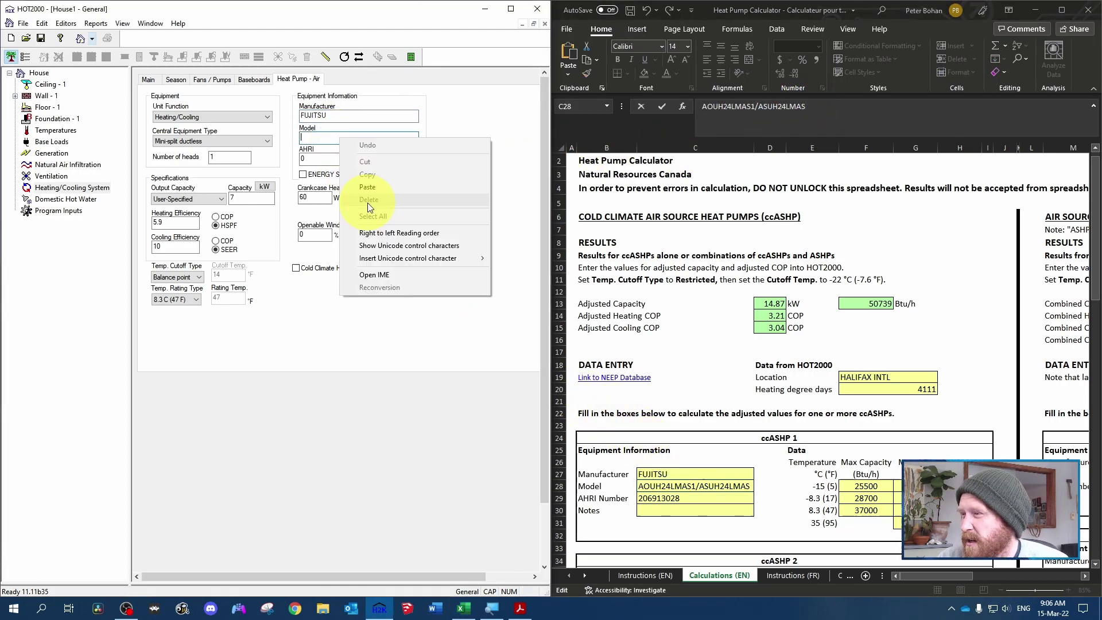
left_click(365, 186)
key("Return")
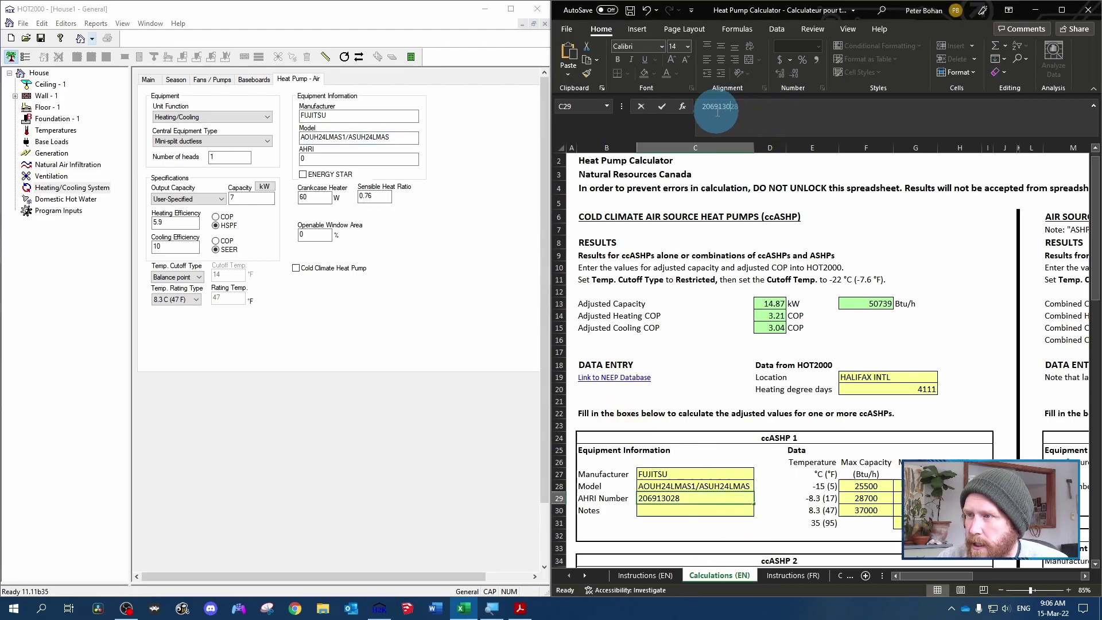
right_click(325, 160)
left_click(352, 212)
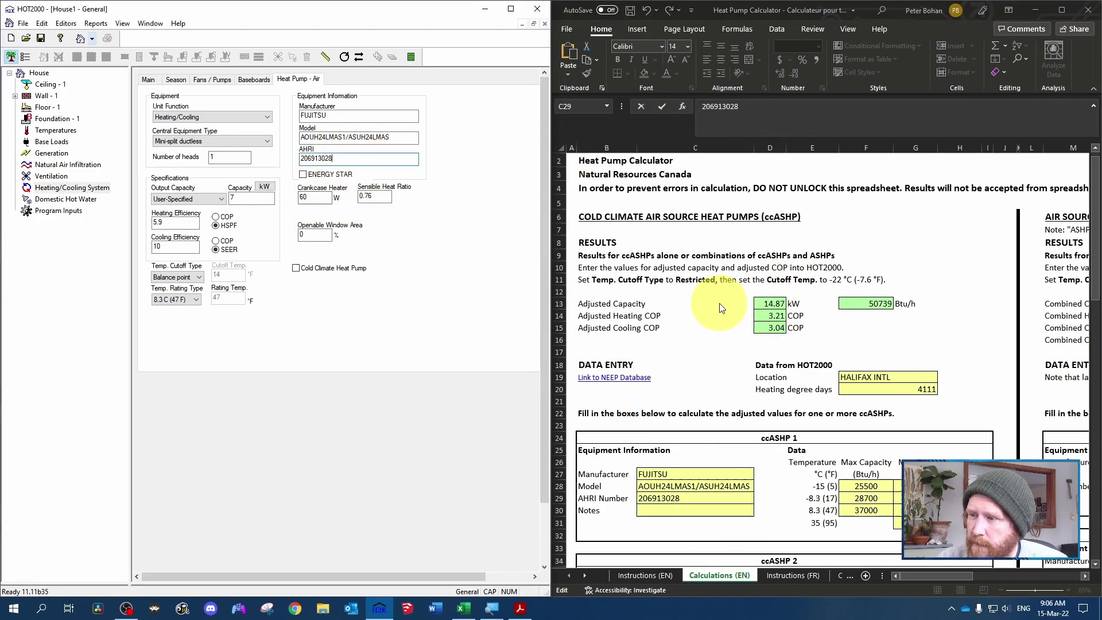
Set capacity to 14.87 kW and both efficiencies to COP: heating 3.21, cooling 3.04.
left_click(265, 188)
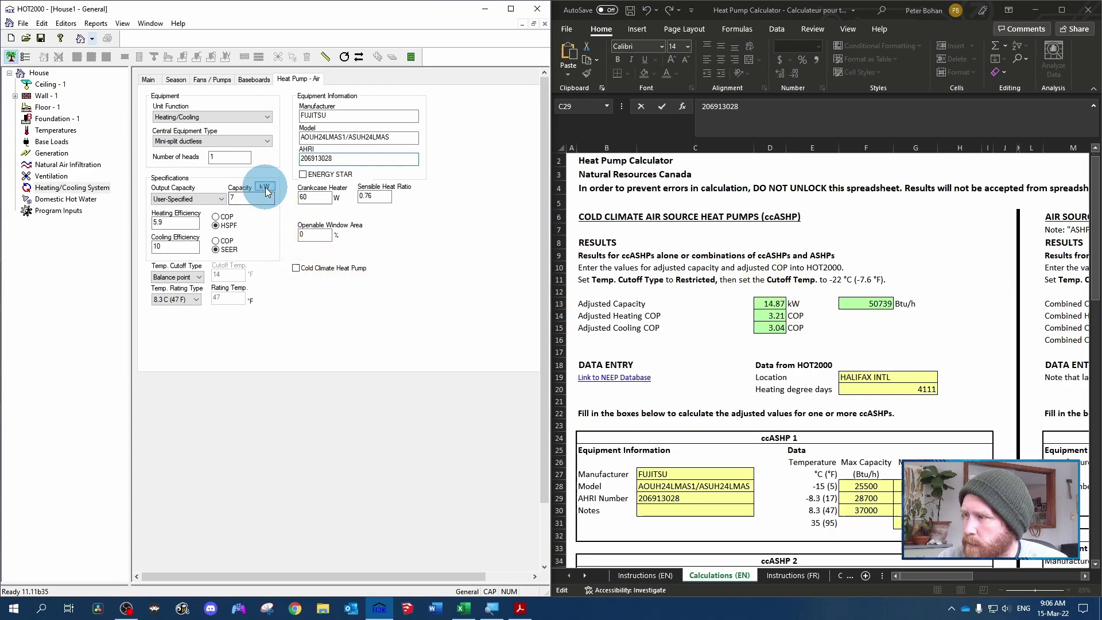
double_click(231, 198)
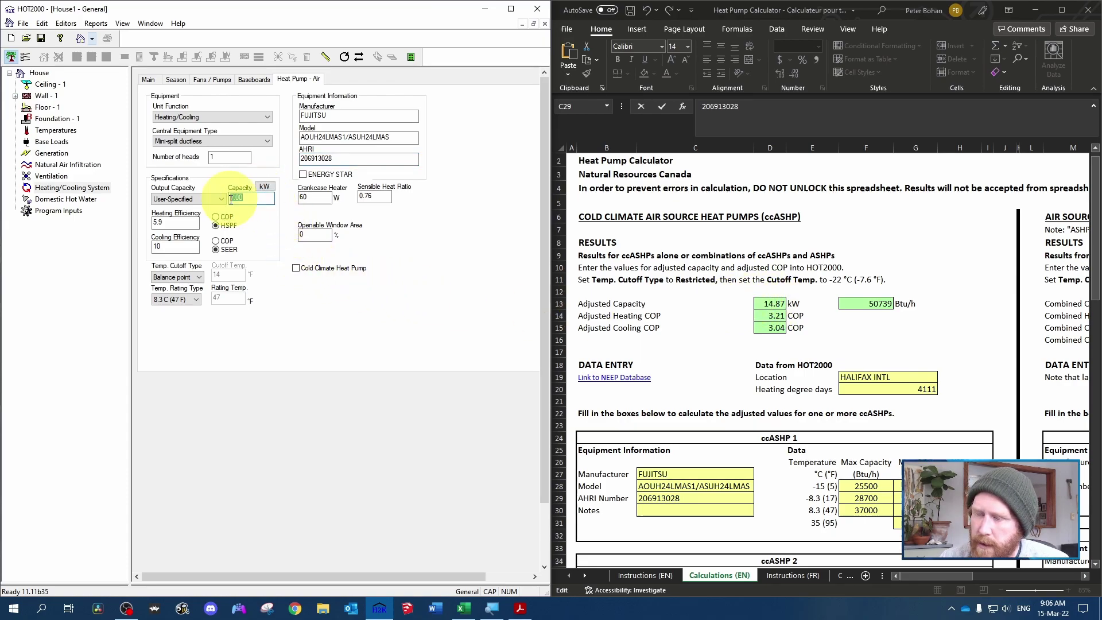
type("14.87")
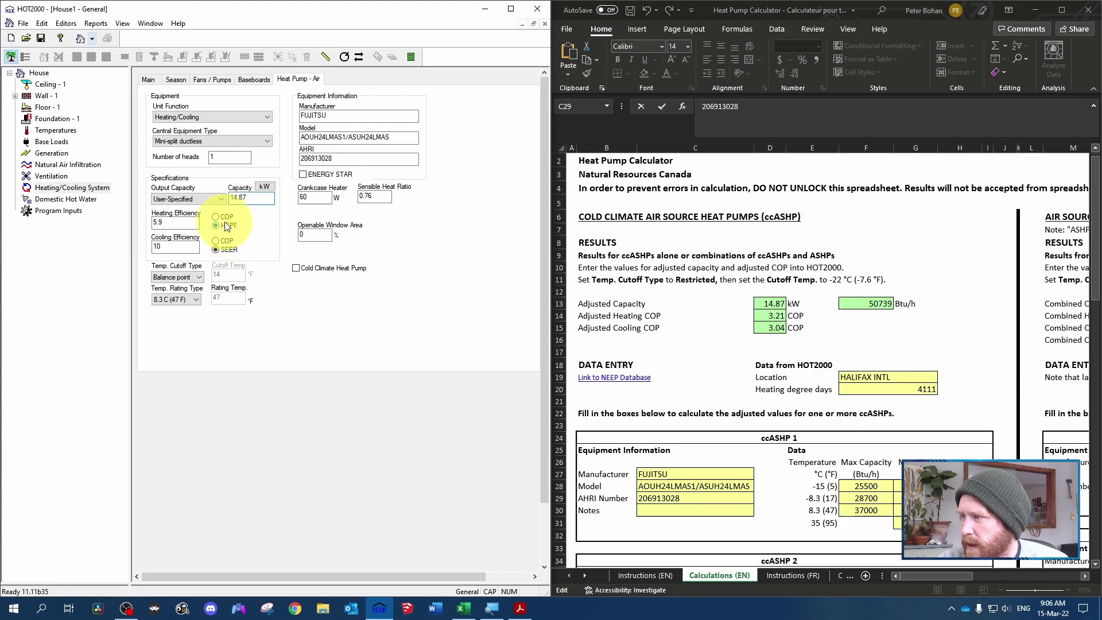
left_click(215, 241)
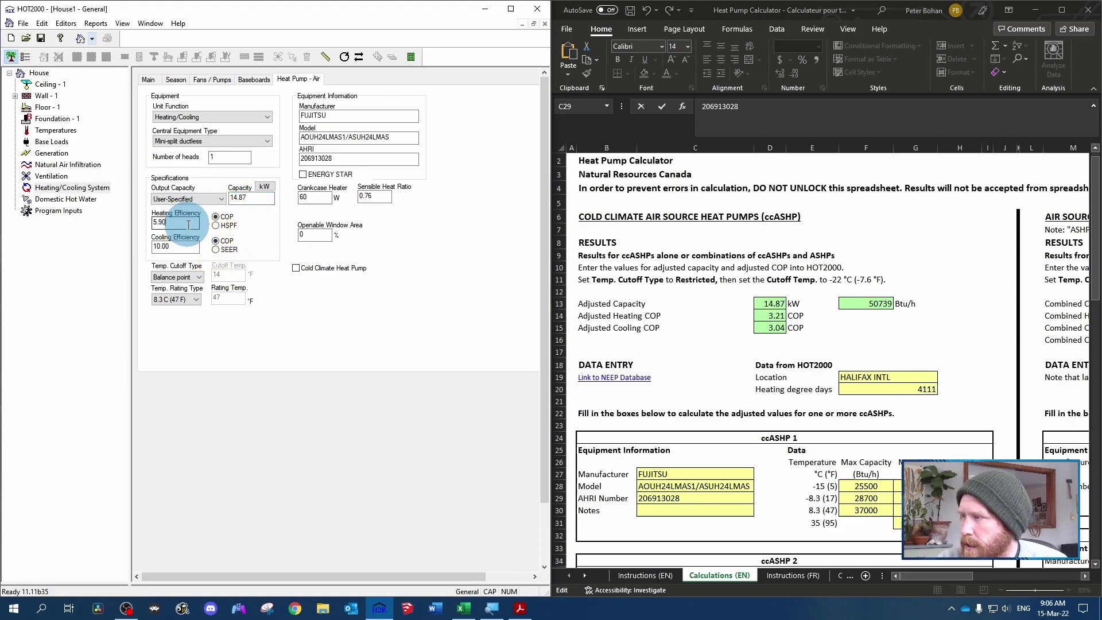
double_click(172, 223)
key("BackSpace")
double_click(156, 244)
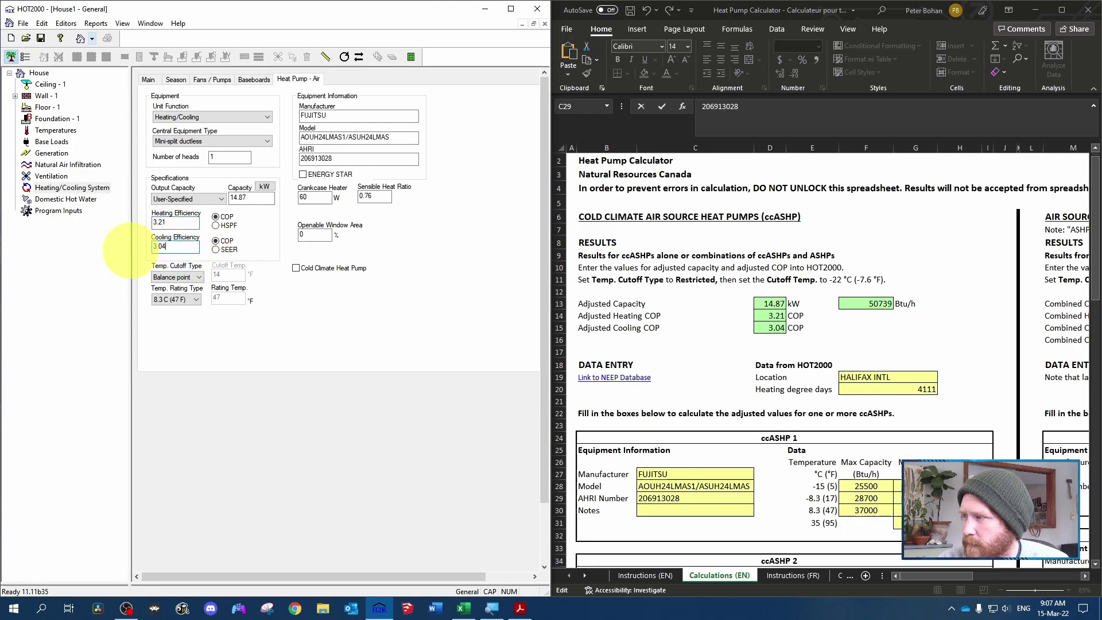
type("3.04")
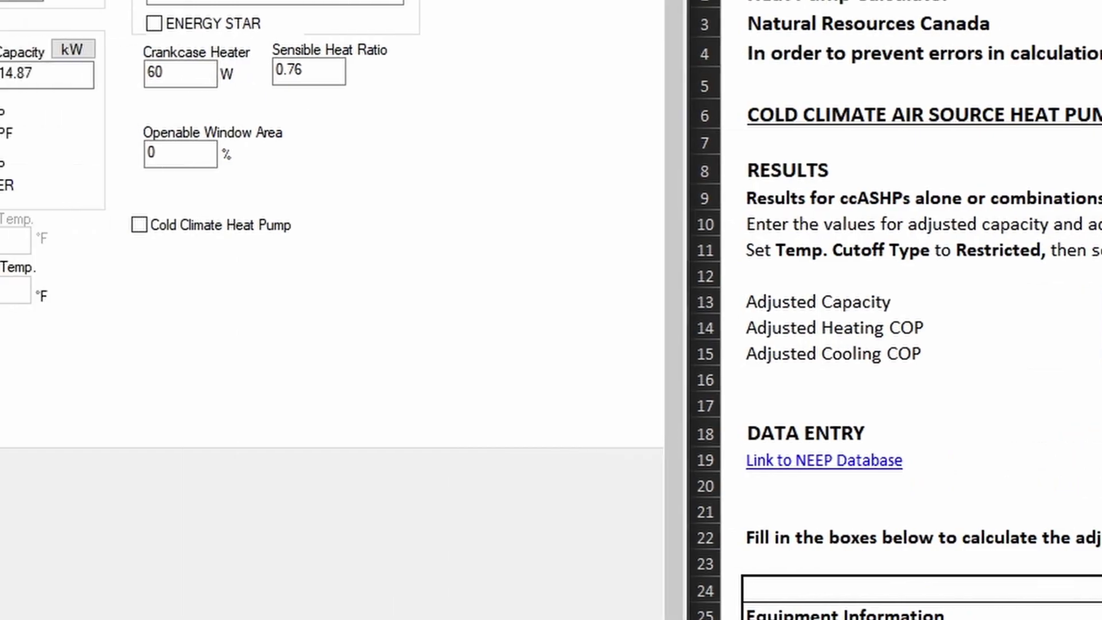
Set the temperature cutoff type to Restricted with a cutoff temperature of -7.6 °F.
left_click(361, 244)
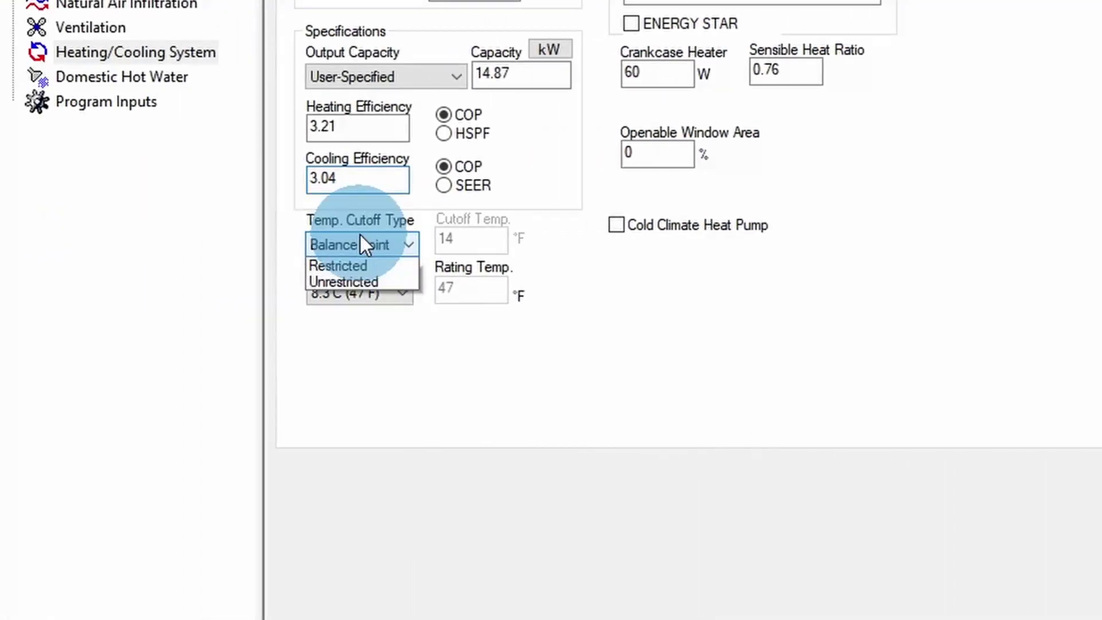
left_click(354, 284)
double_click(447, 239)
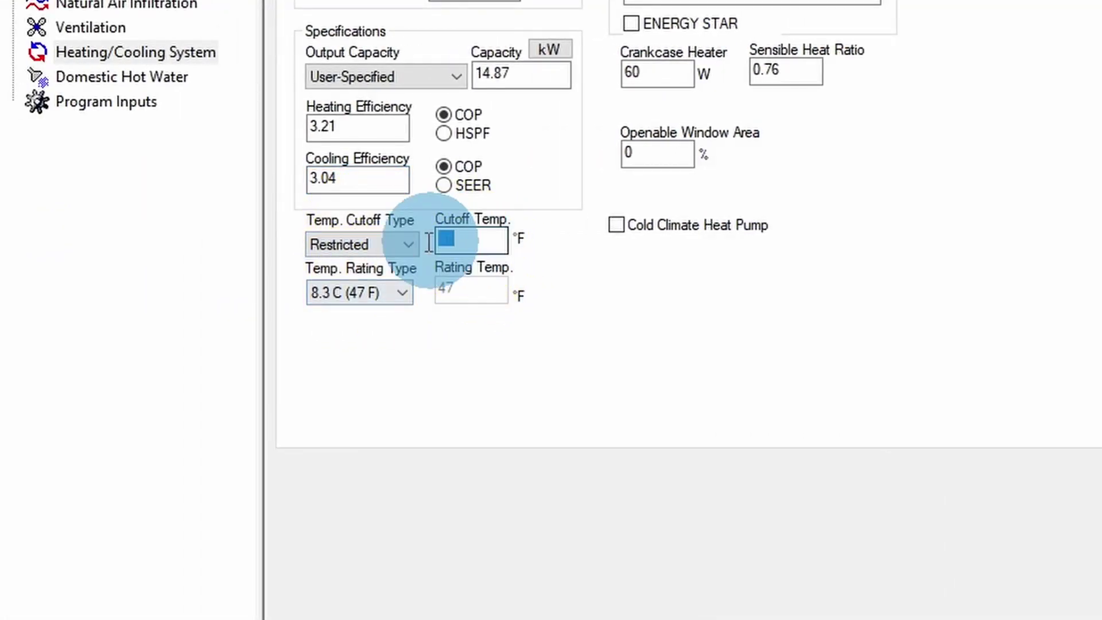
type("-7.6")
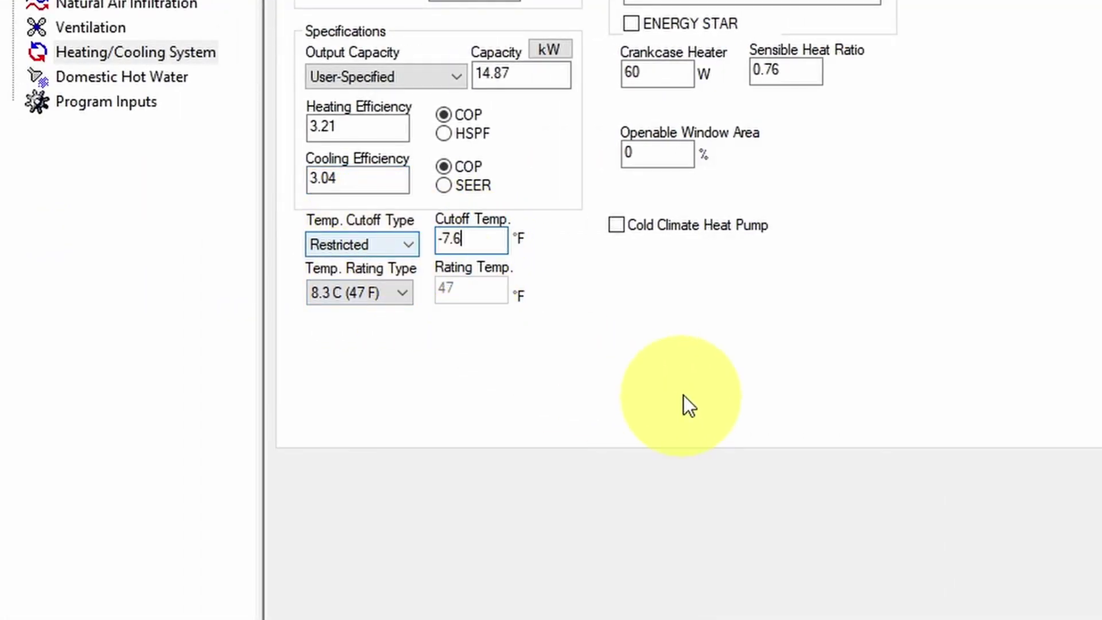
Tick Cold Climate Heat Pump and enter HSPF 12, SEER 22.5, 25200 Btu/hr and COP 2.08 at −15 °C.
left_click(679, 224)
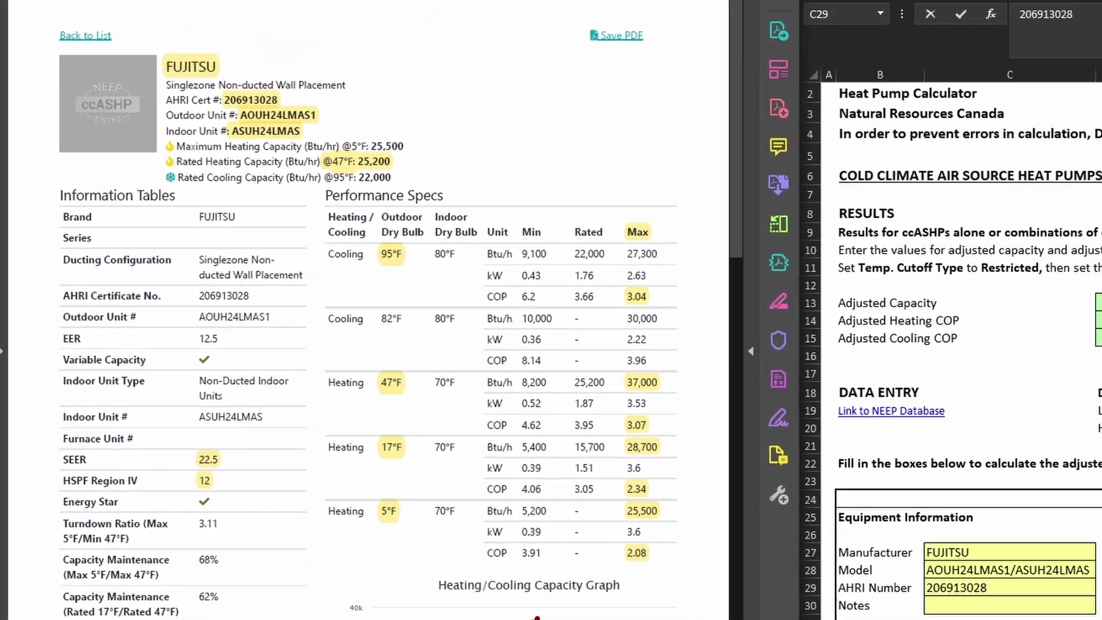
left_click(515, 609)
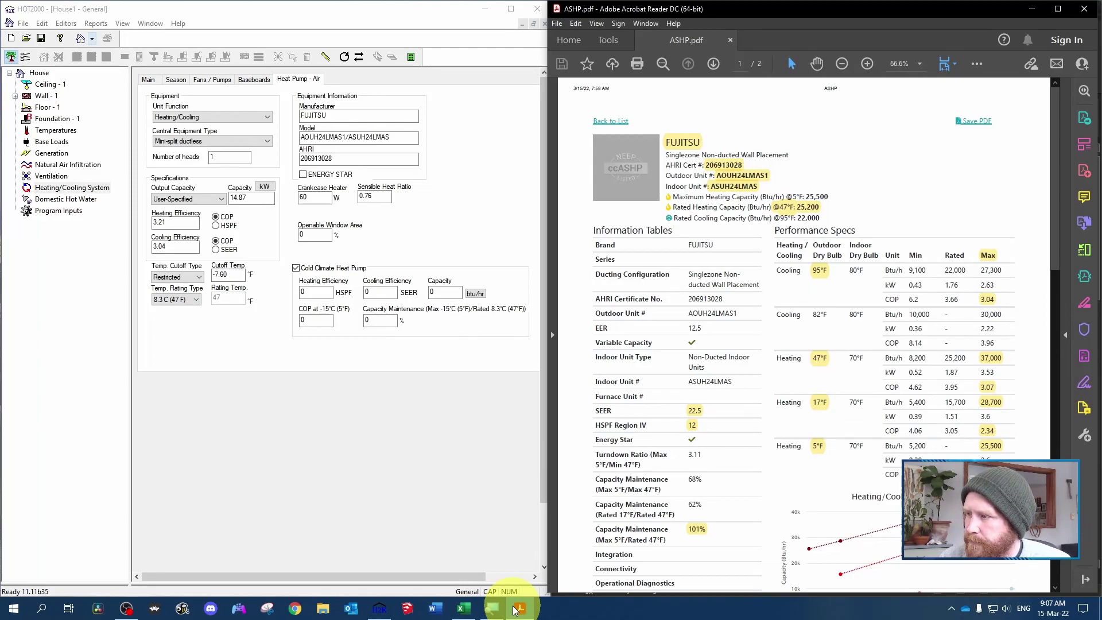
left_click(309, 291)
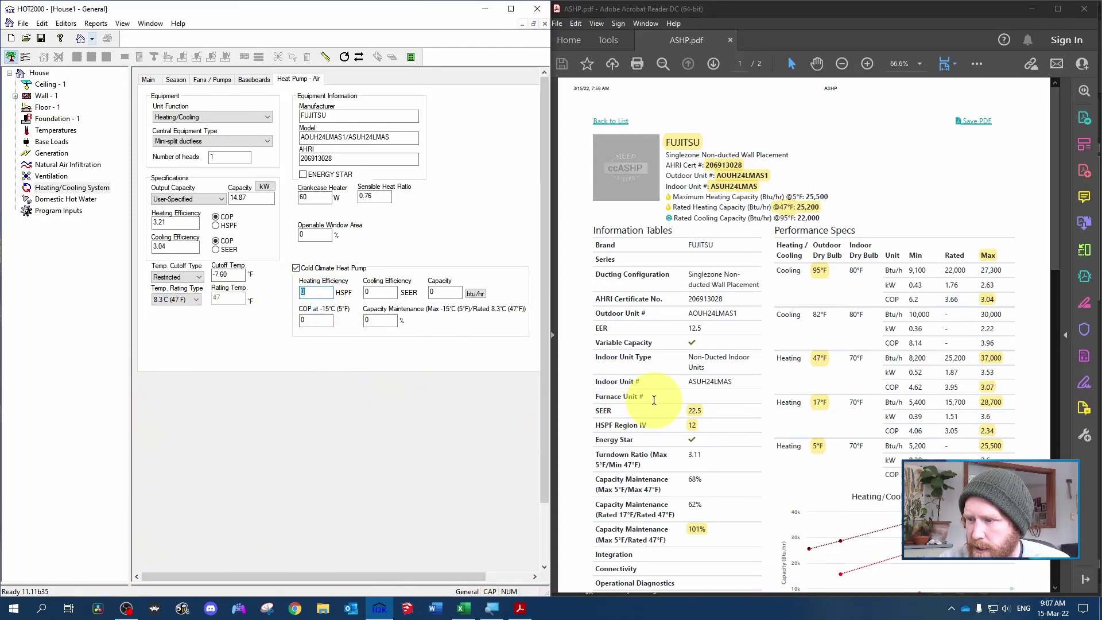
type("12")
left_click(364, 293)
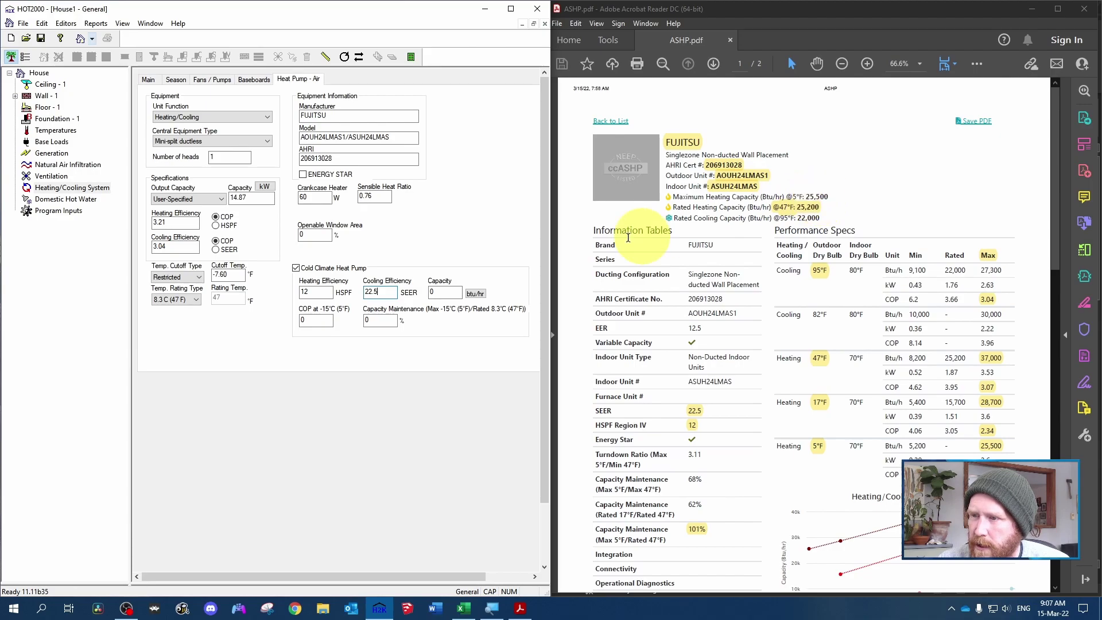
left_click(442, 292)
type("25")
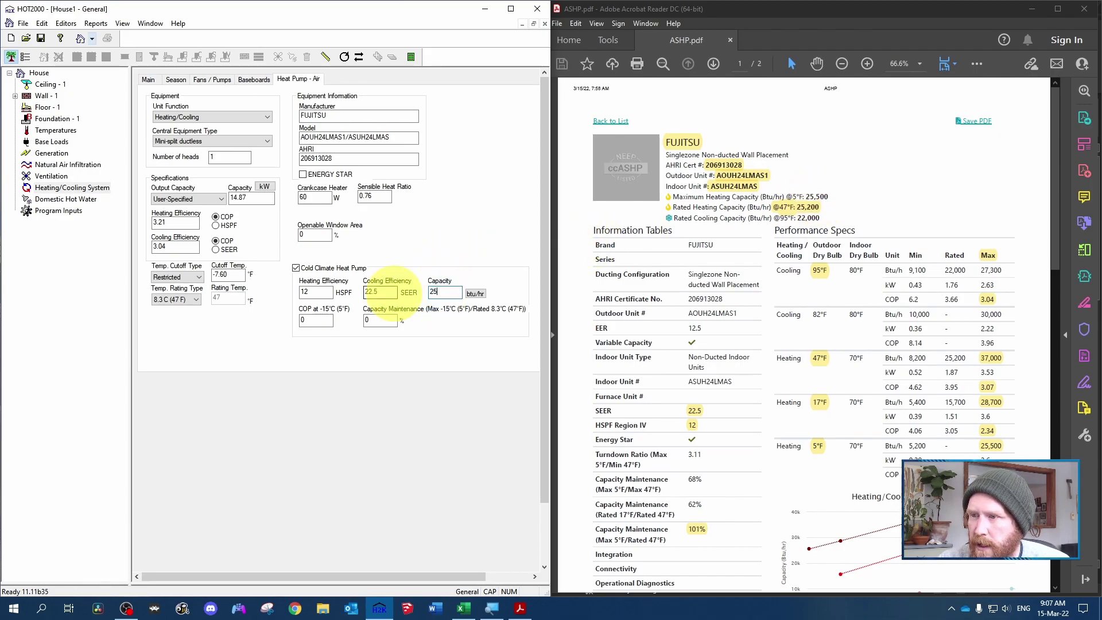
type("200")
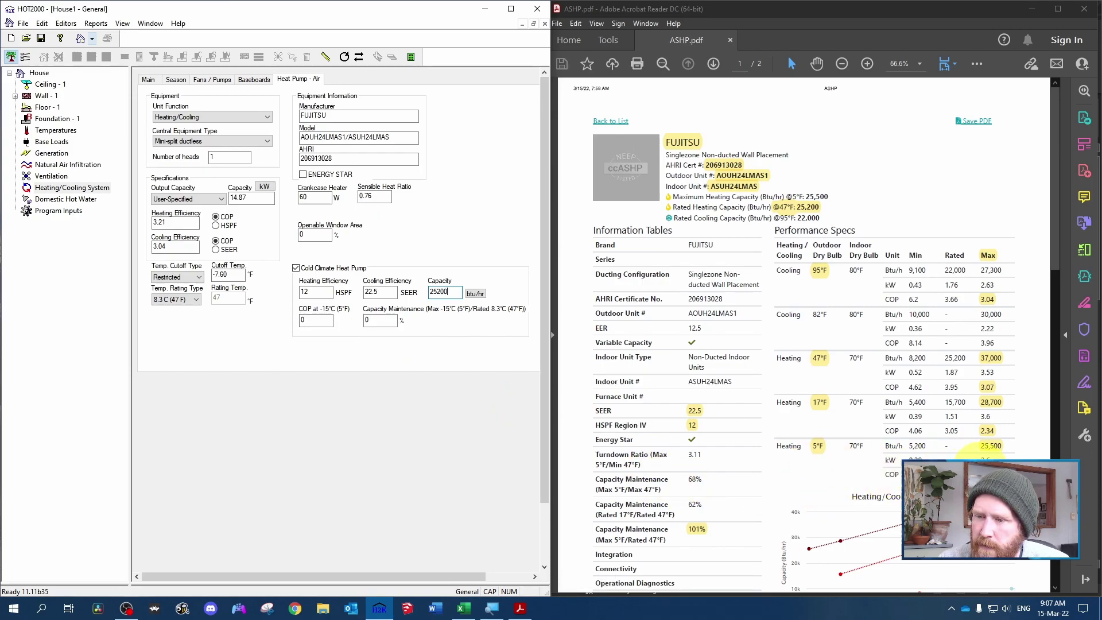
left_click(315, 319)
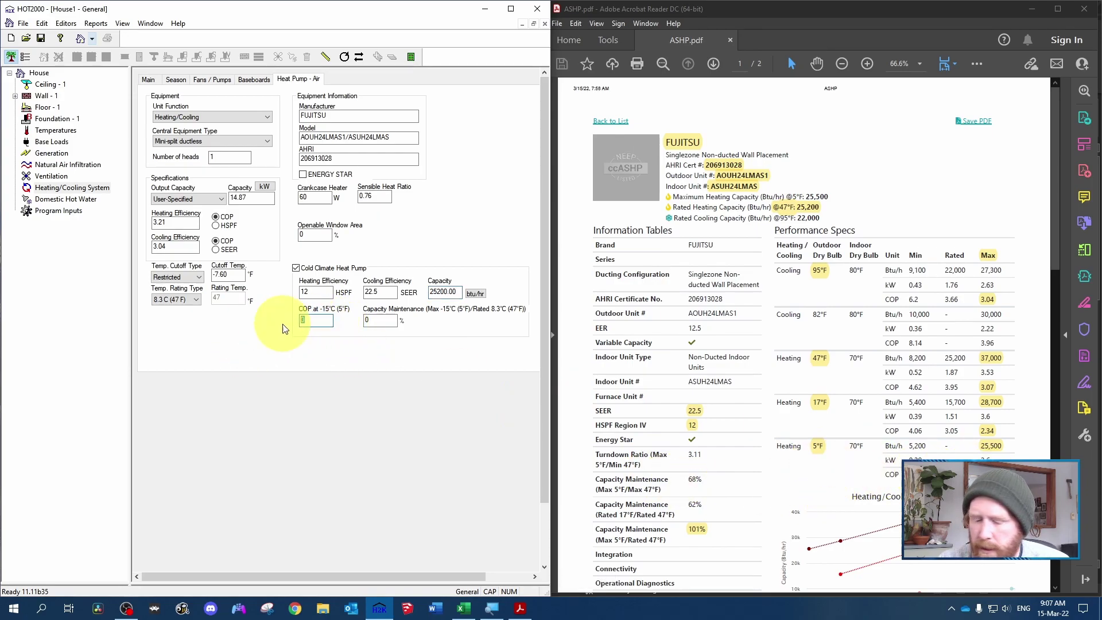
type("2.08")
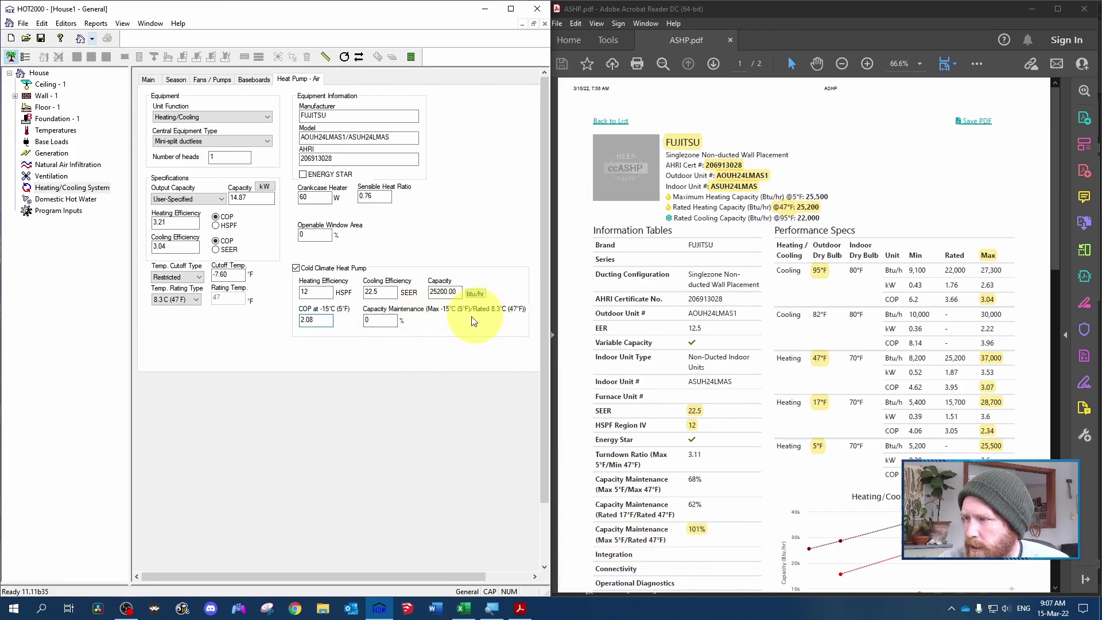
key("Tab")
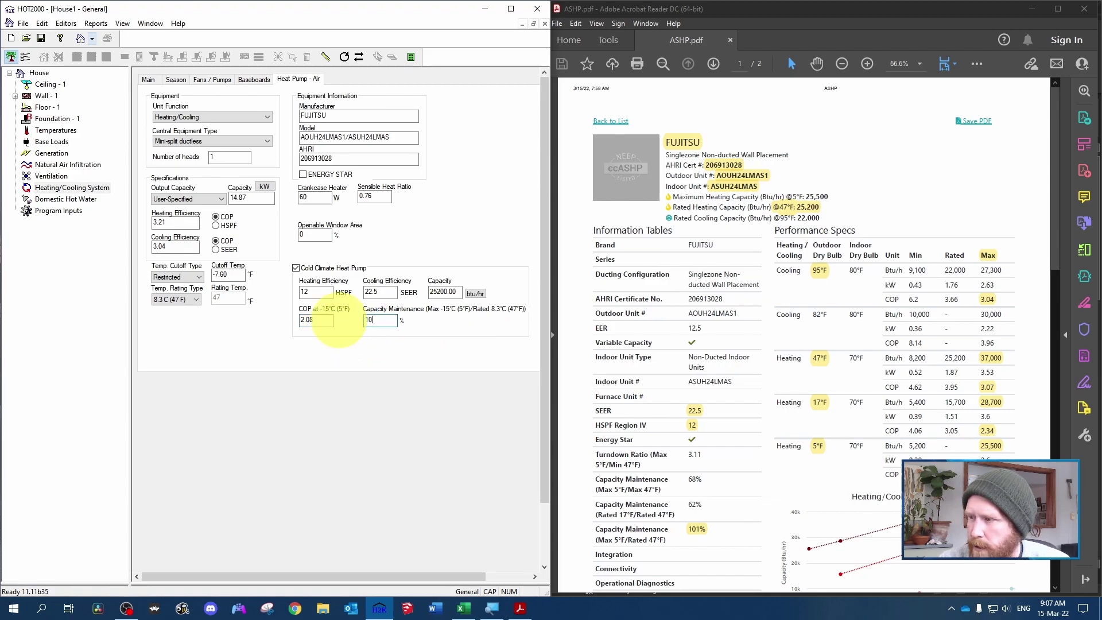
Enter 101% capacity maintenance, then add a House info entry 'Info. 5' with value NEEP.
type("101")
left_click(39, 73)
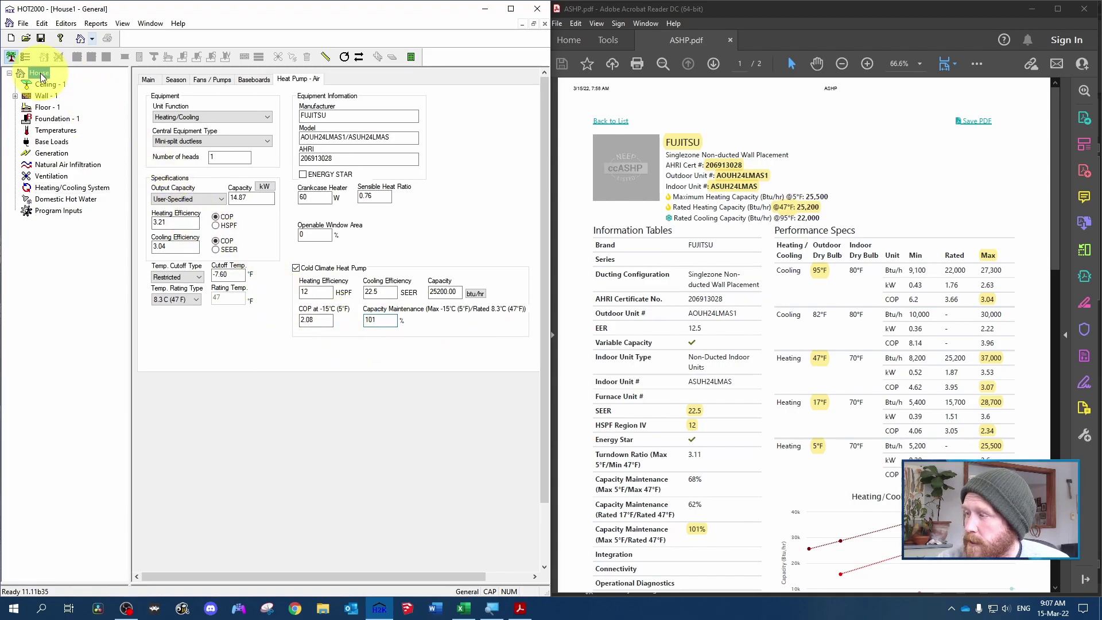
left_click(179, 78)
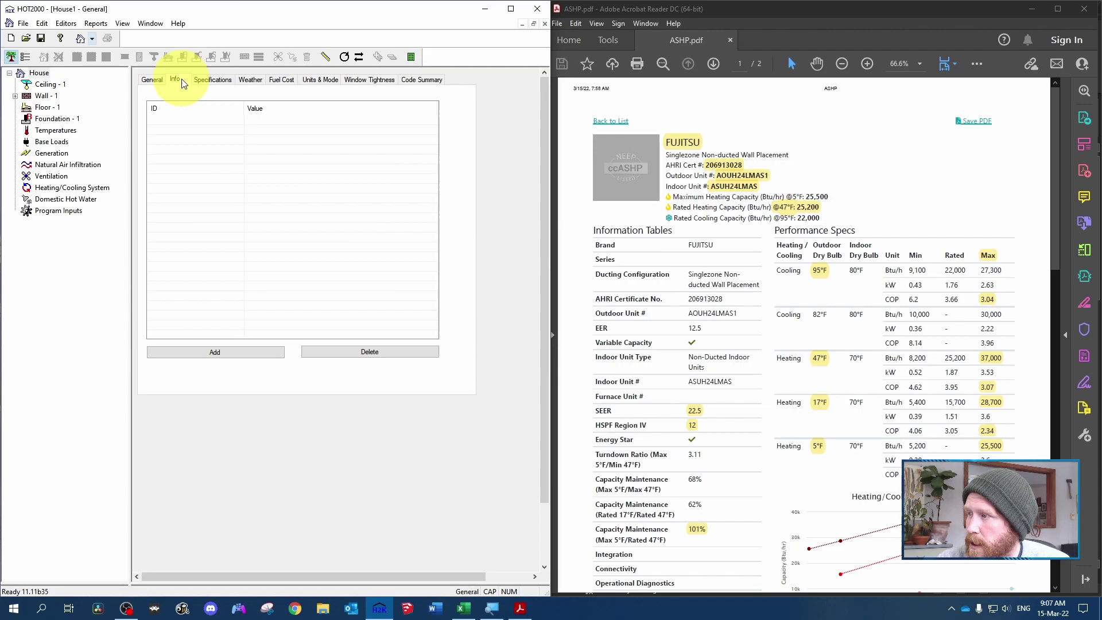
left_click(234, 353)
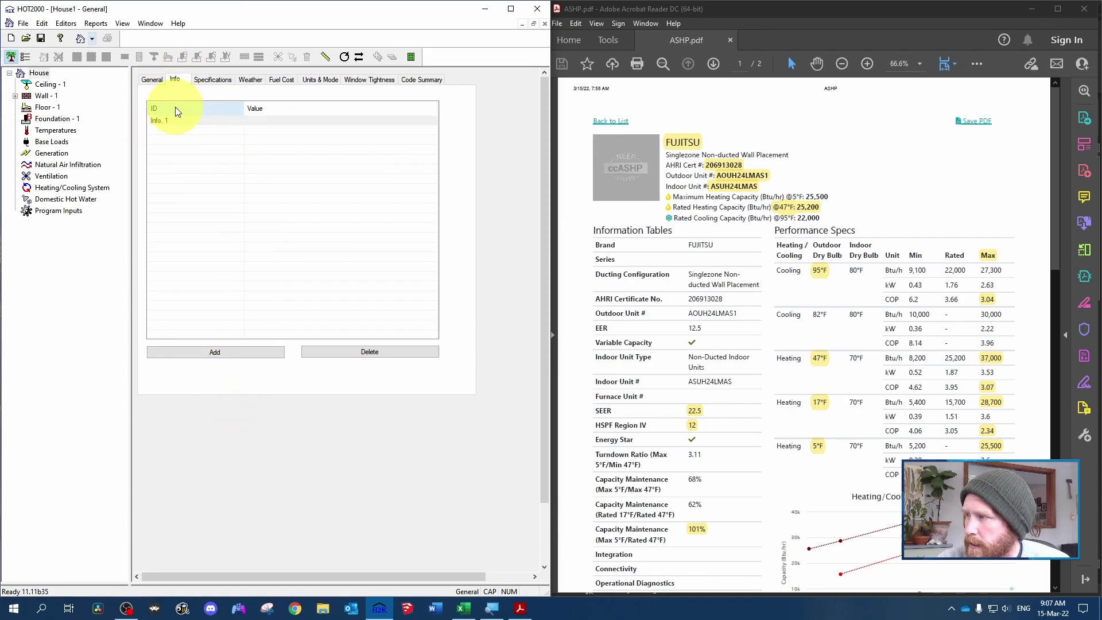
left_click(186, 123)
key("BackSpace")
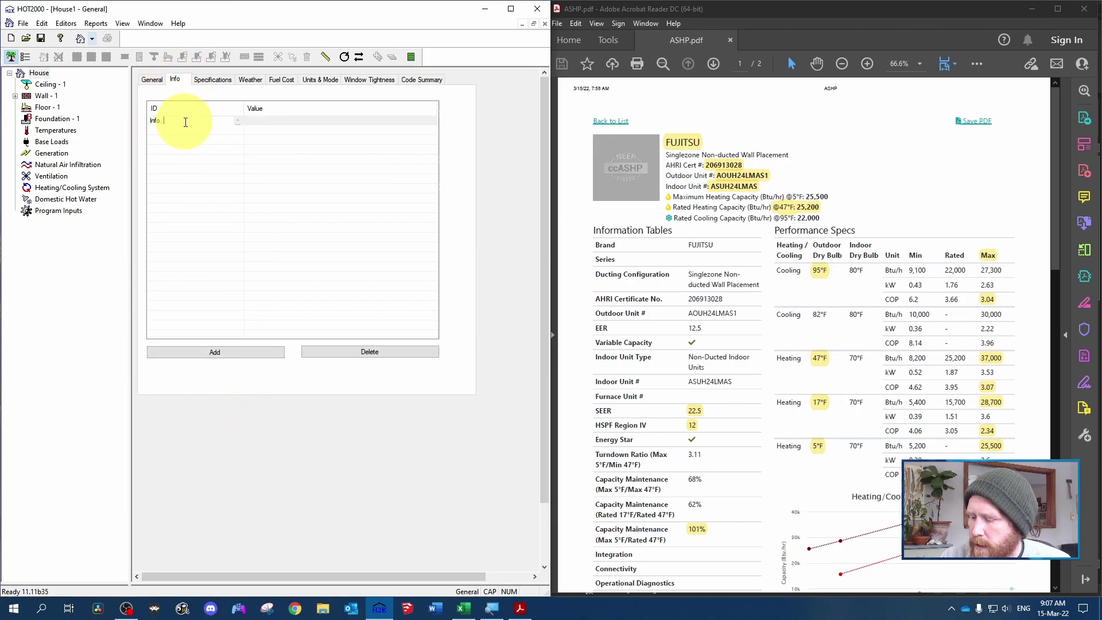
type("5")
left_click(274, 120)
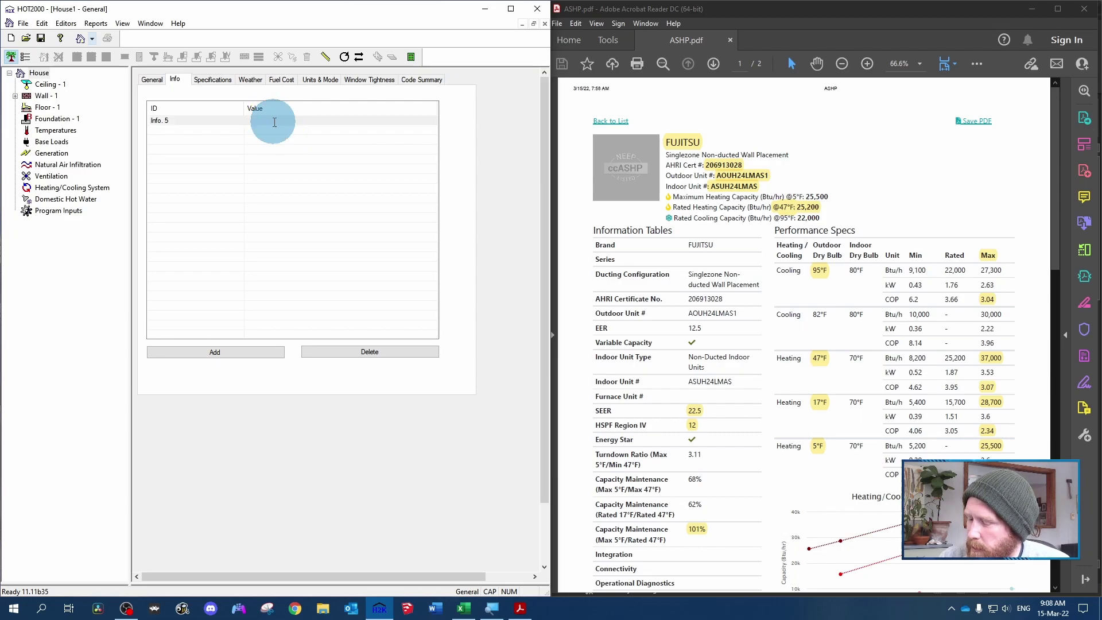
type("NEEP")
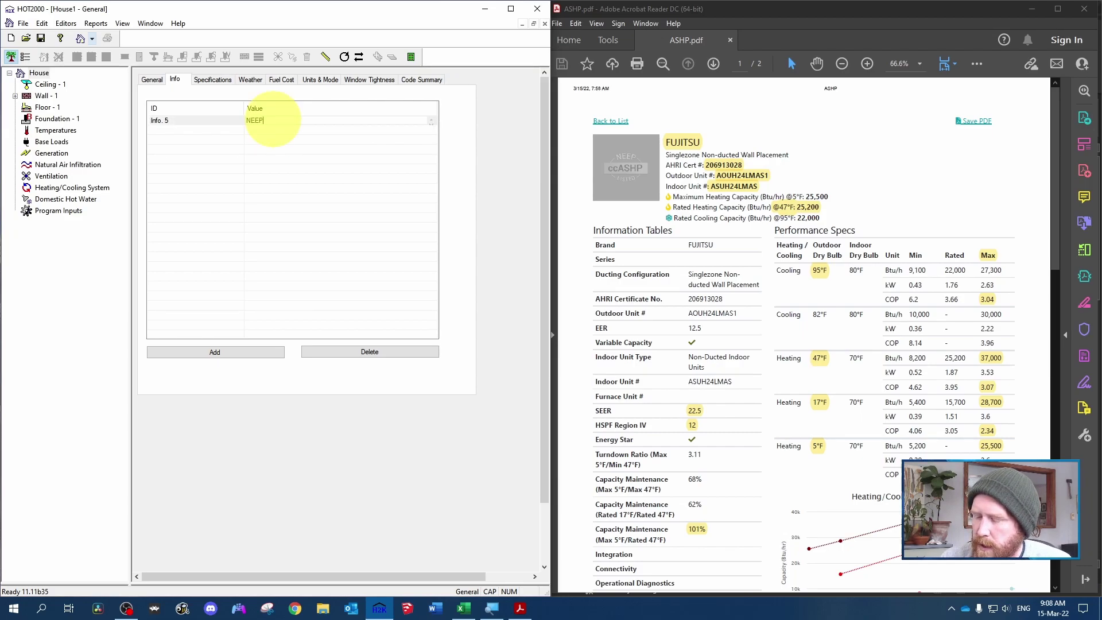